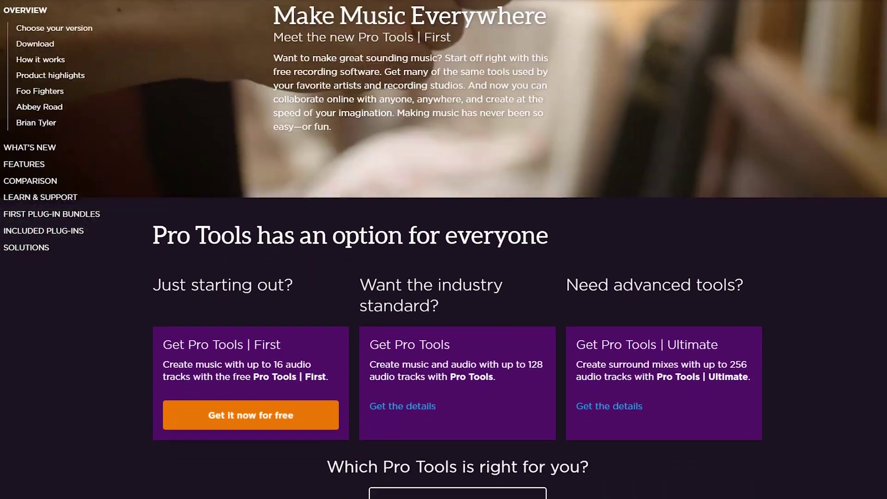
Sign up on the Avid site and download the Pro Tools First 2018.4 Windows ZIP.
scroll(444, 249, down, 7)
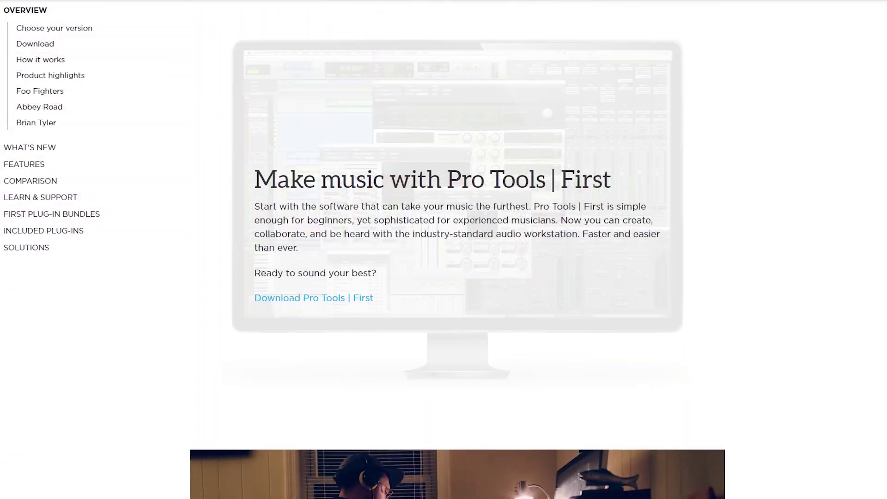
scroll(444, 250, down, 2)
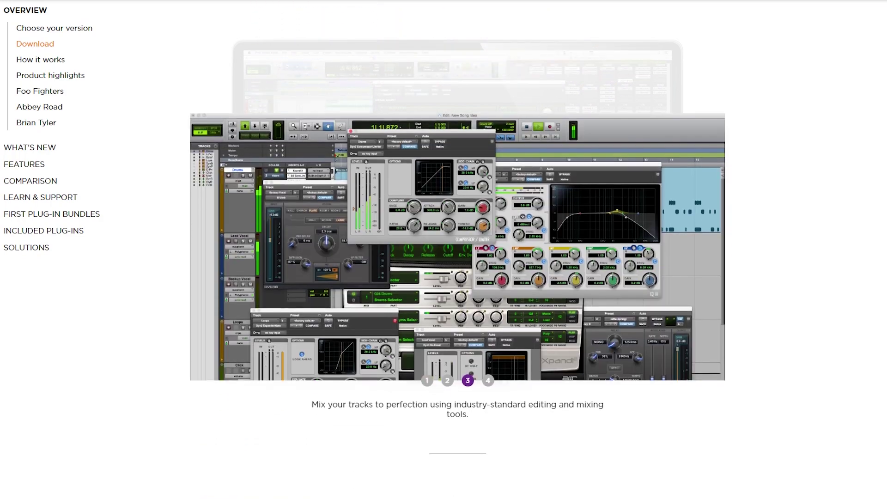
scroll(443, 249, down, 2)
scroll(444, 249, down, 8)
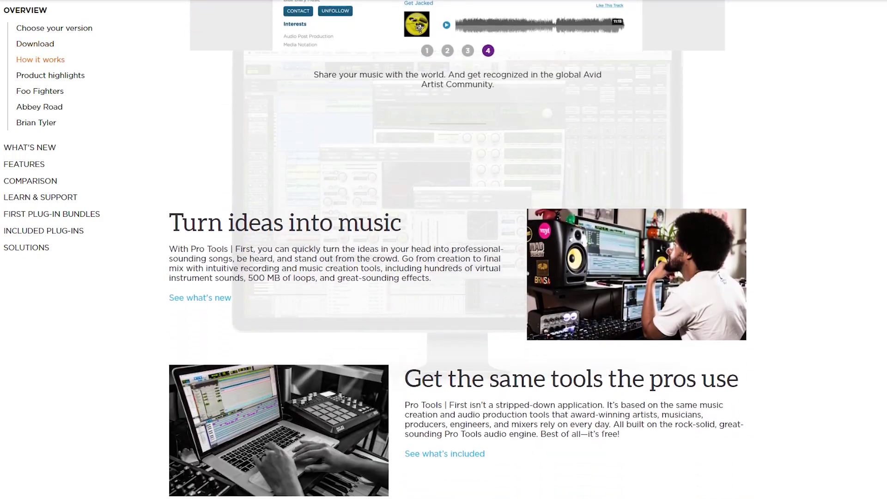
scroll(443, 249, down, 8)
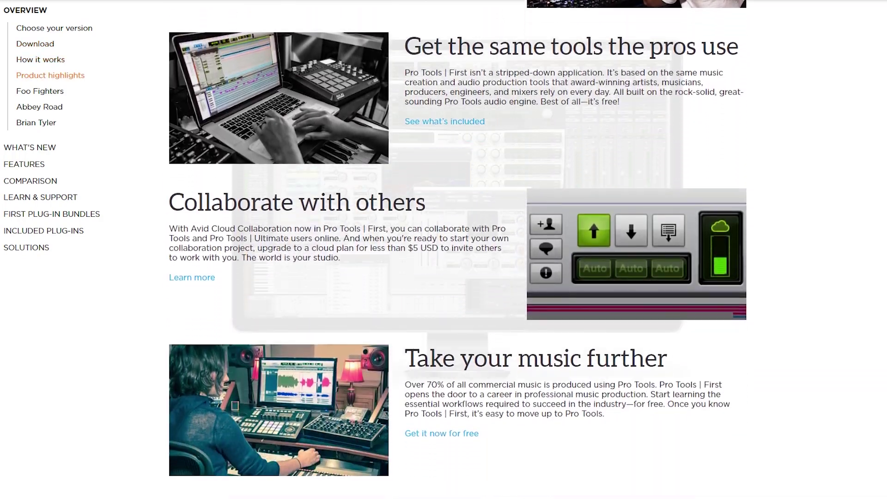
scroll(444, 249, down, 8)
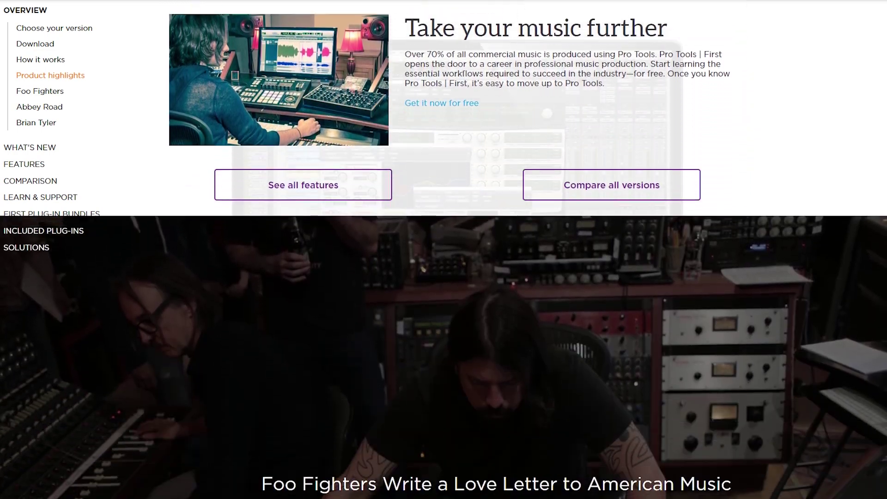
scroll(443, 250, down, 10)
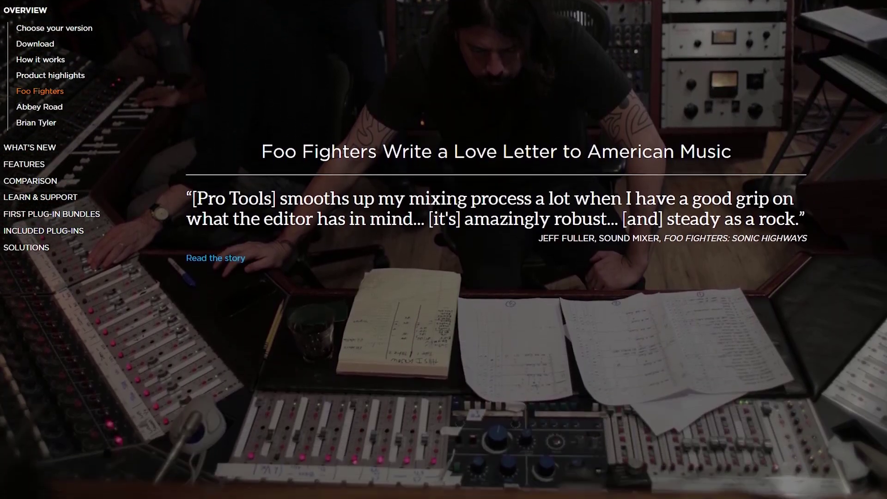
scroll(443, 250, down, 3)
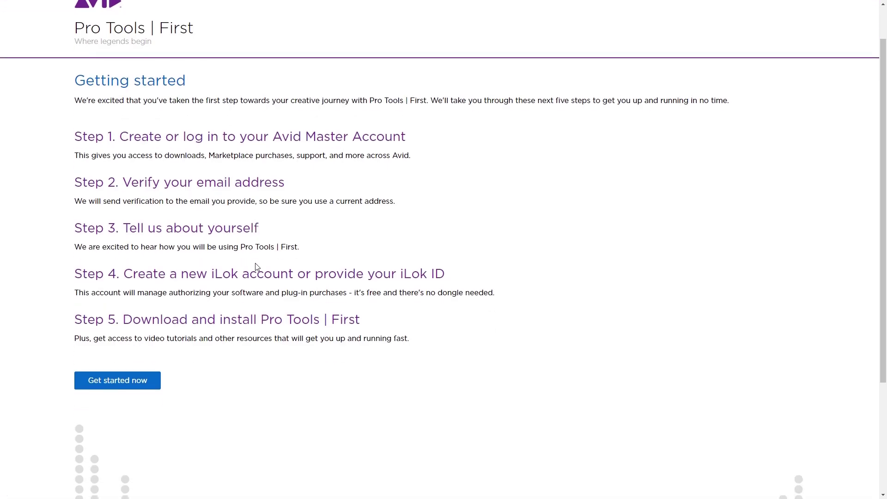
scroll(257, 267, down, 3)
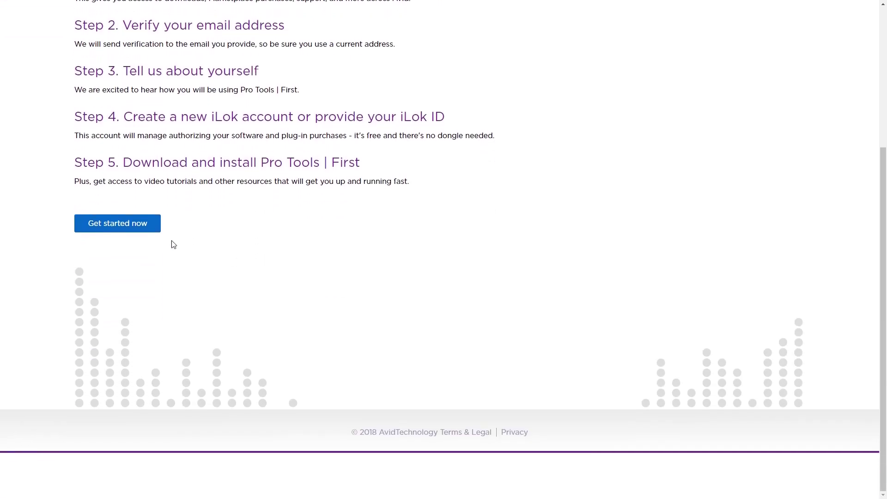
click(120, 228)
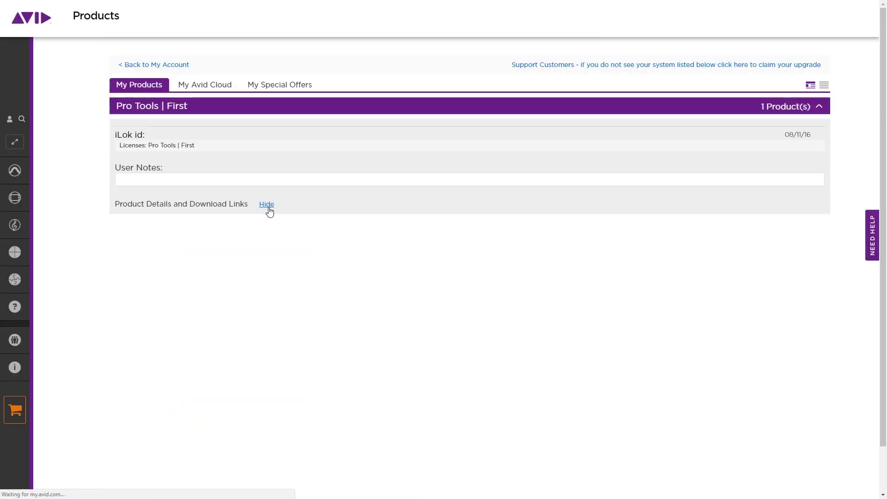
click(265, 205)
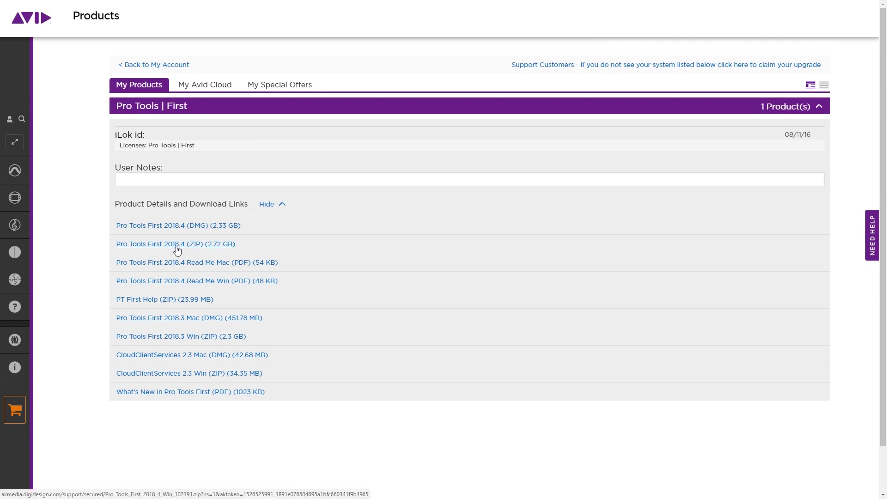
click(186, 250)
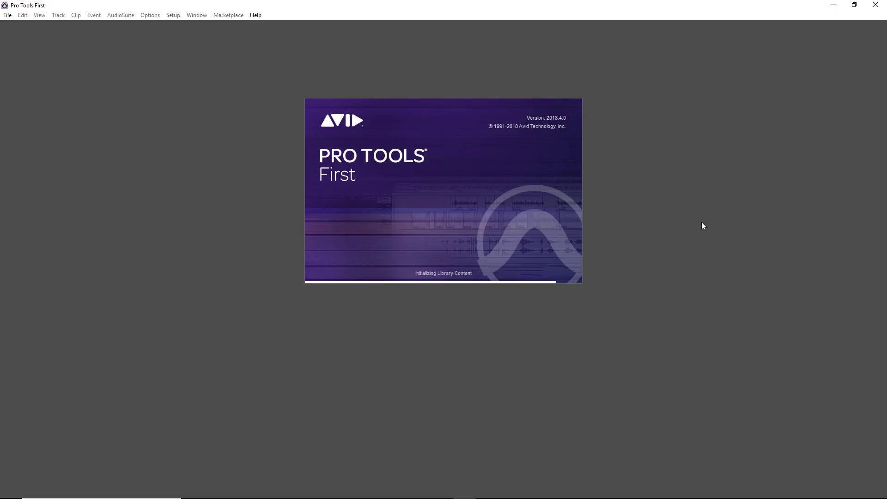
Set the playback engine to Focusrite USB 2.0 Audio Driver, output Mon 1-2, 44.1 kHz.
click(514, 209)
click(452, 152)
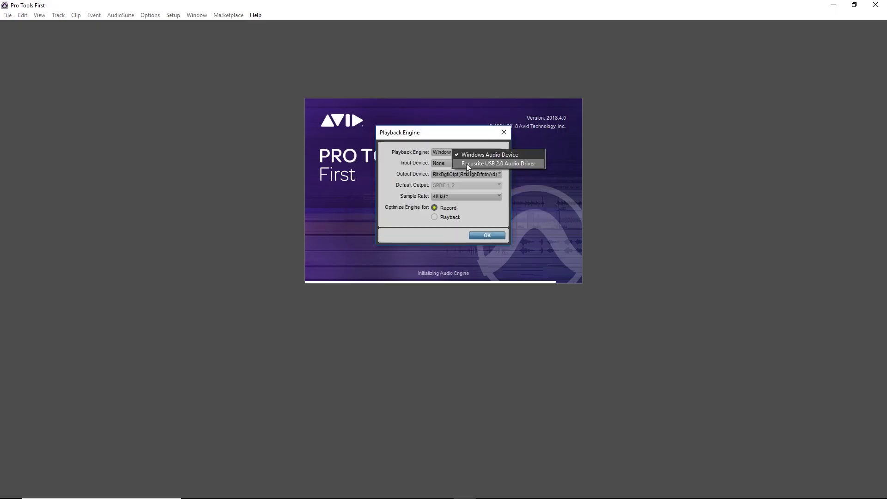
click(467, 164)
click(455, 164)
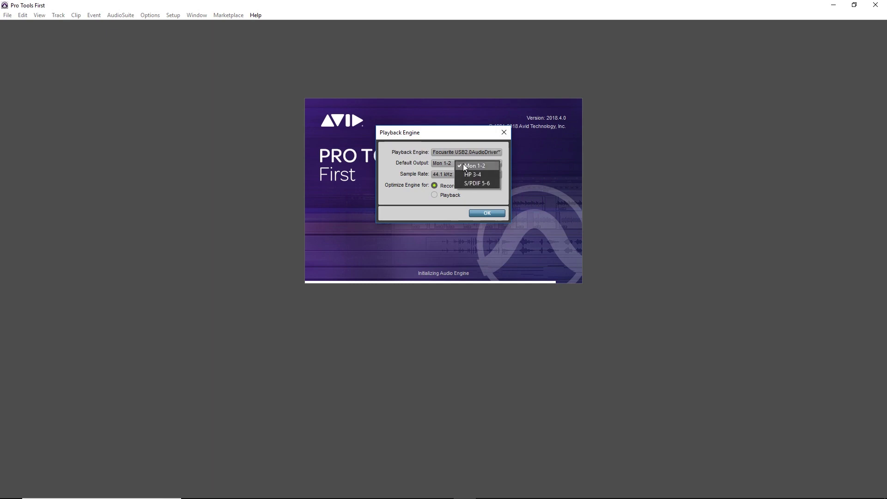
click(463, 165)
click(452, 173)
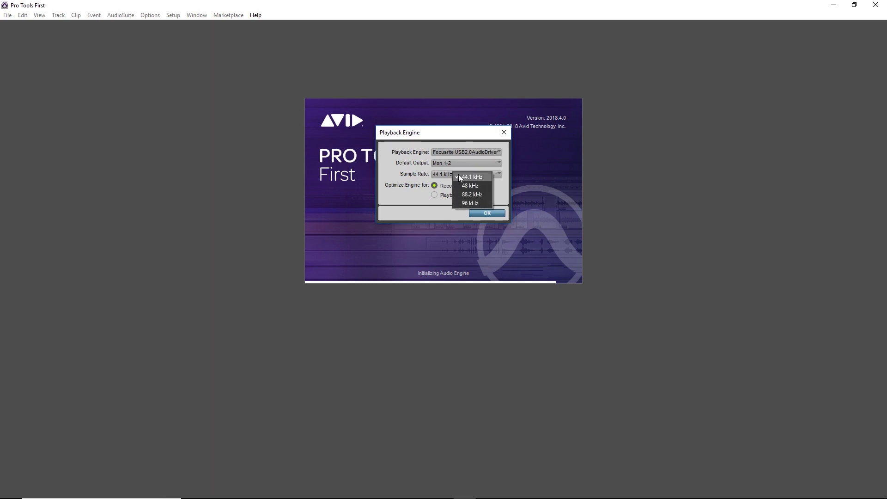
click(458, 177)
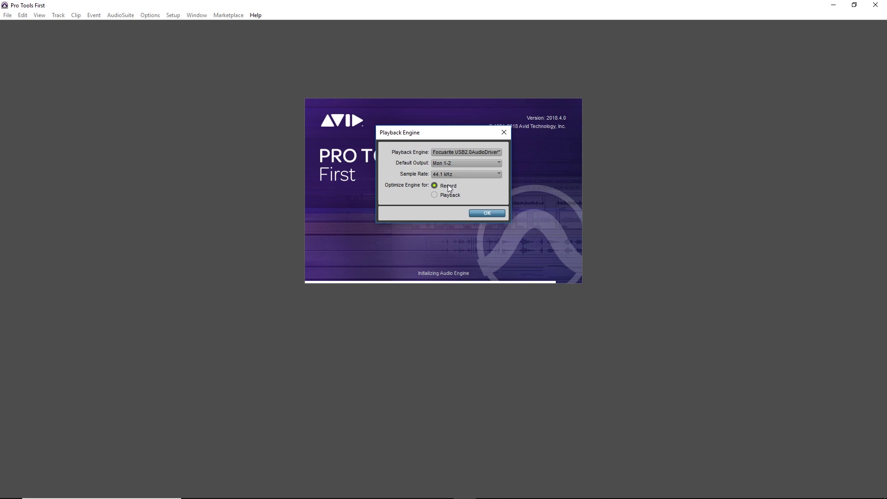
click(486, 213)
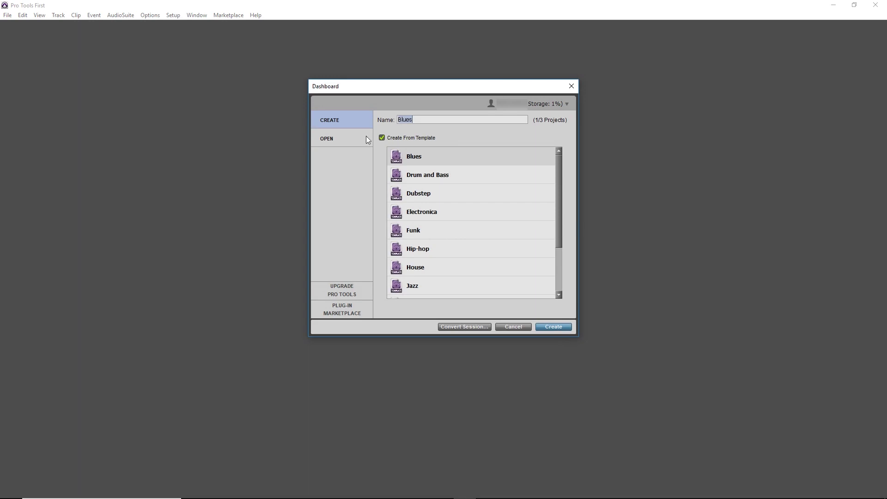
Create a non-template session named 'Pro Tools First Tutorial'.
click(382, 137)
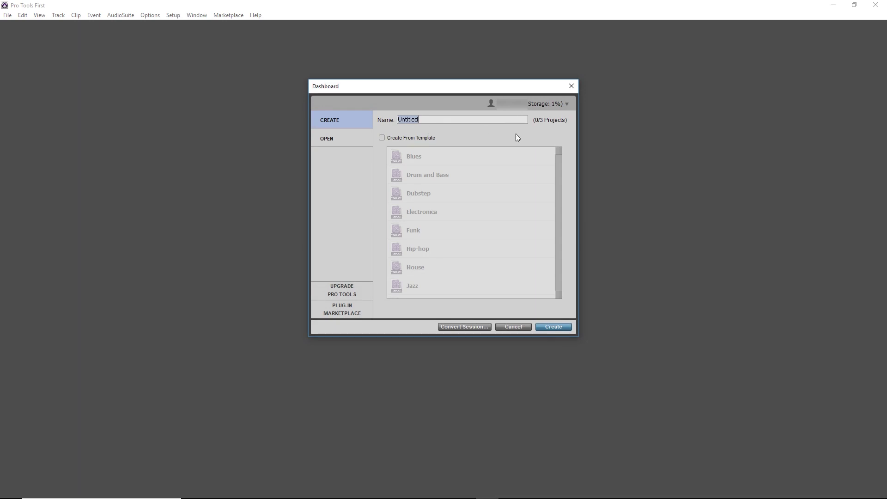
text(Pro Tools First Tutorial)
click(557, 327)
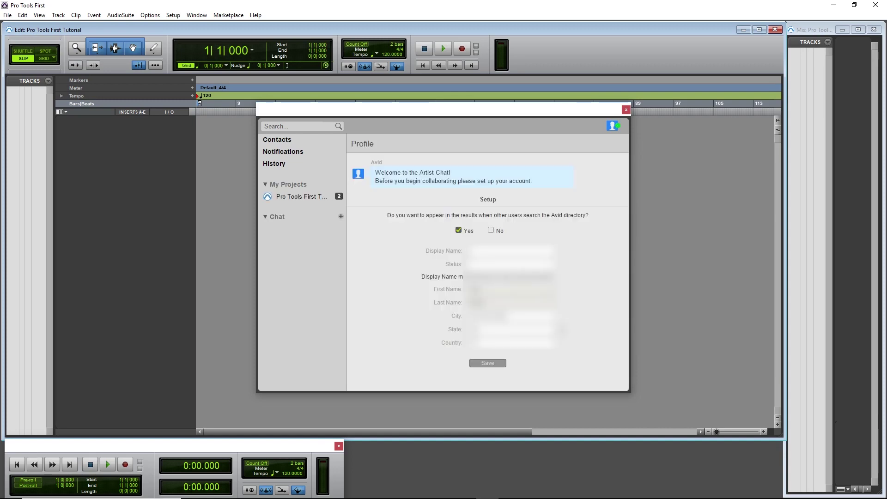
Close Artist Chat, maximize the Edit and Mix windows, then return to the Edit window.
click(626, 110)
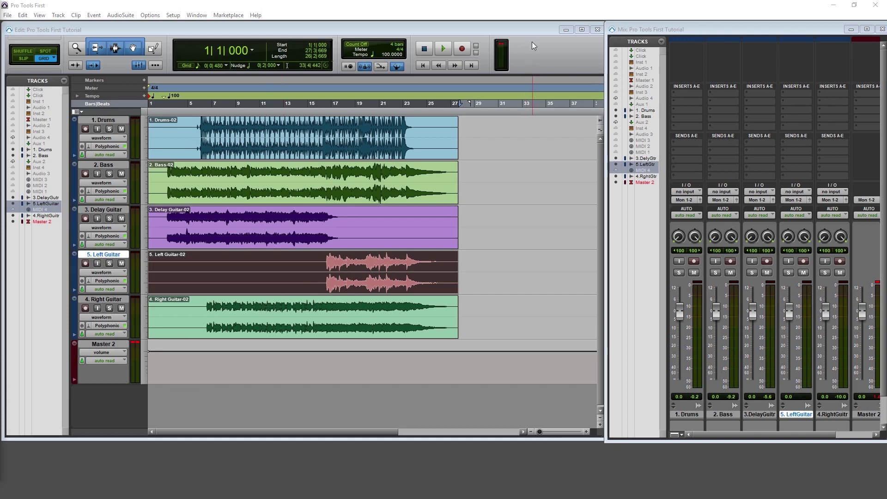
click(581, 29)
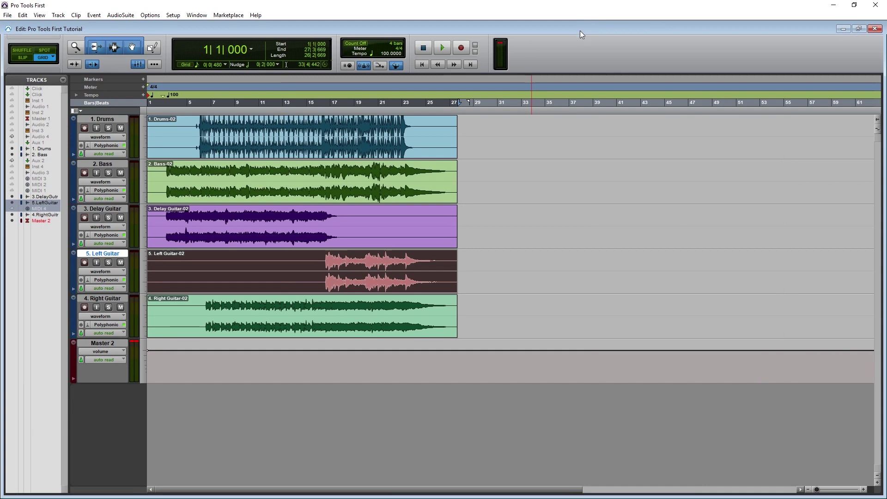
key(ctrl+equal)
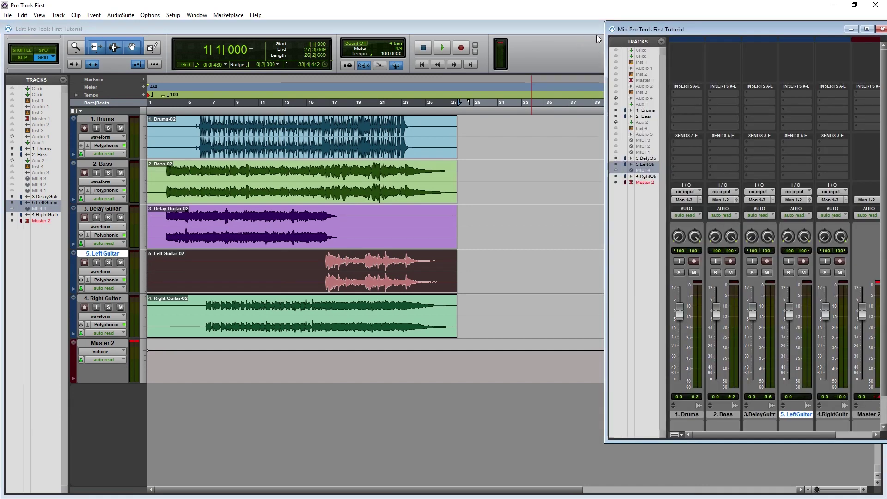
click(866, 29)
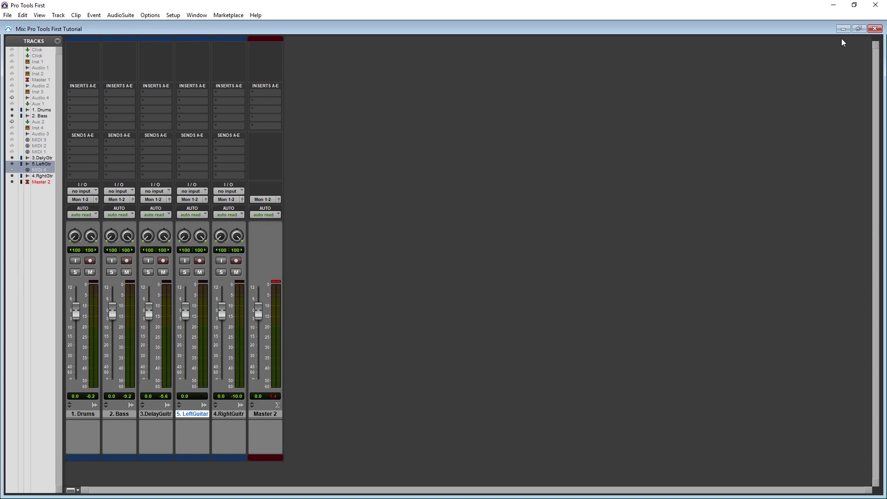
key(ctrl+=)
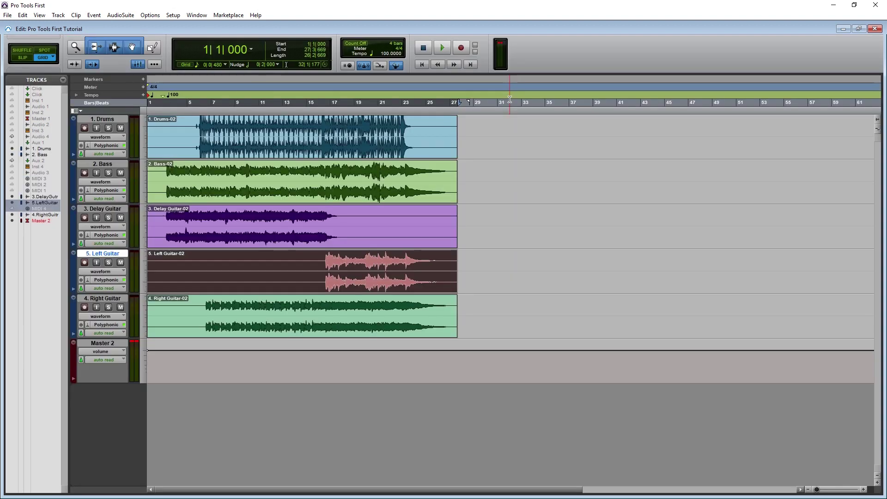
Reorder the Bass clips in Shuffle mode, moving Bass-05 to the track start and Bass-06 to bar 37.
key(ctrl+=)
key(ctrl+=)
key(ctrl+=)
key(ctrl+=)
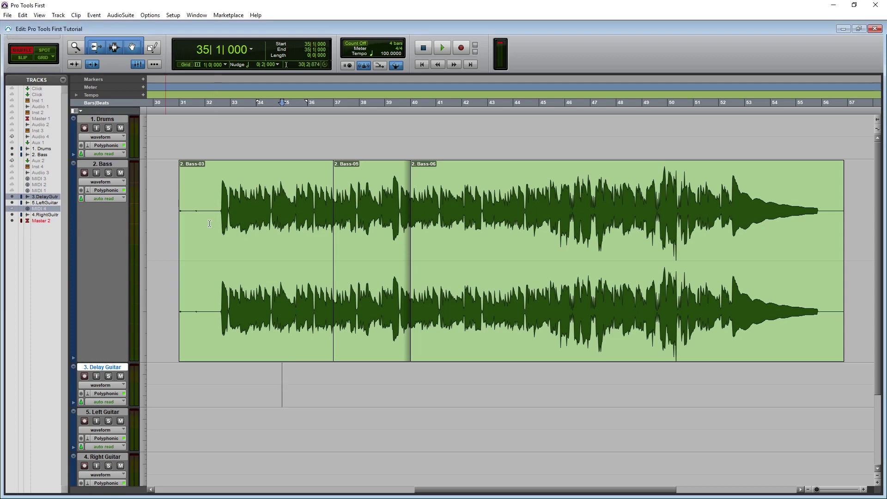
click(351, 278)
drag(300, 274, 384, 275)
drag(472, 279, 362, 277)
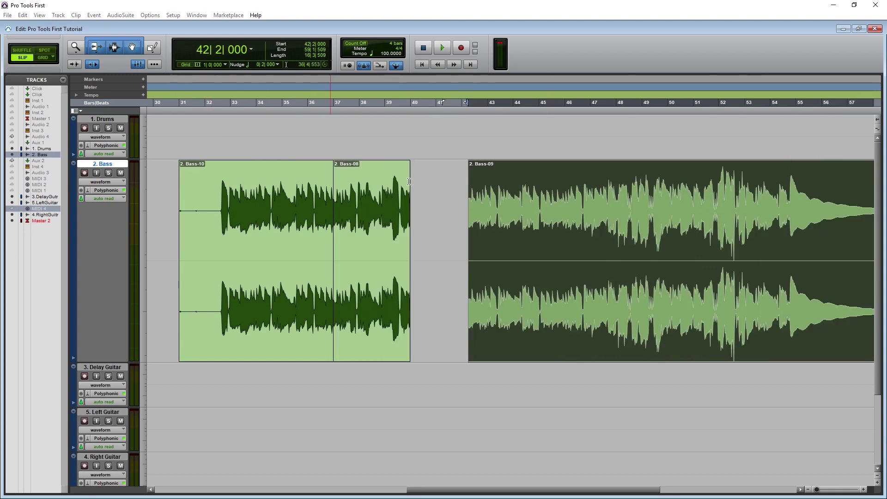
With Grid mode on, snap Bass-08 to bar 37 and the long final bass clip to bar 41.
drag(510, 286, 474, 267)
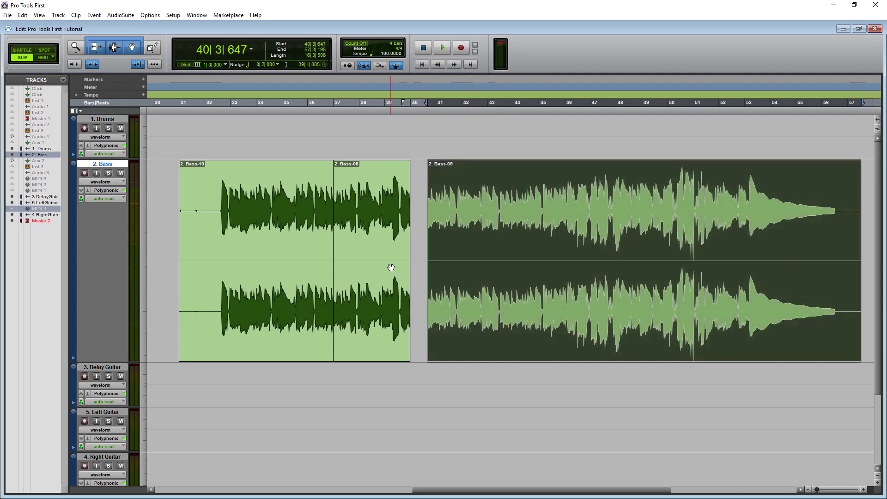
drag(389, 267, 394, 267)
click(44, 57)
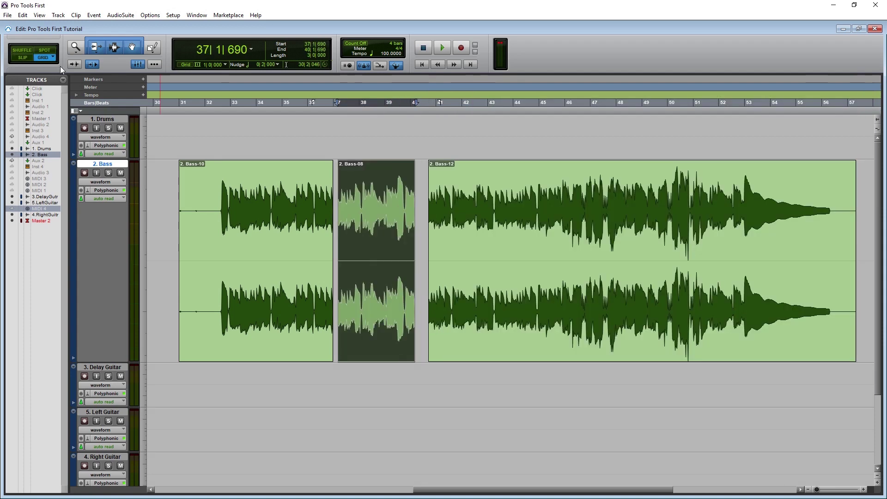
drag(373, 296, 369, 296)
mouse_move(467, 280)
mouse_down()
mouse_move(459, 280)
mouse_move(496, 270)
mouse_move(476, 269)
mouse_up()
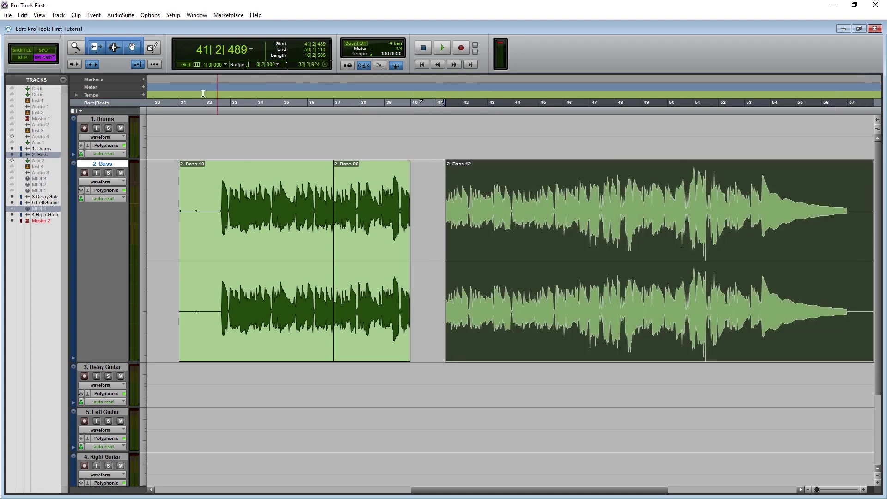
In Slip mode, slide the Bass-12 clip freely back and forth by about a bar.
click(14, 57)
drag(478, 275, 531, 283)
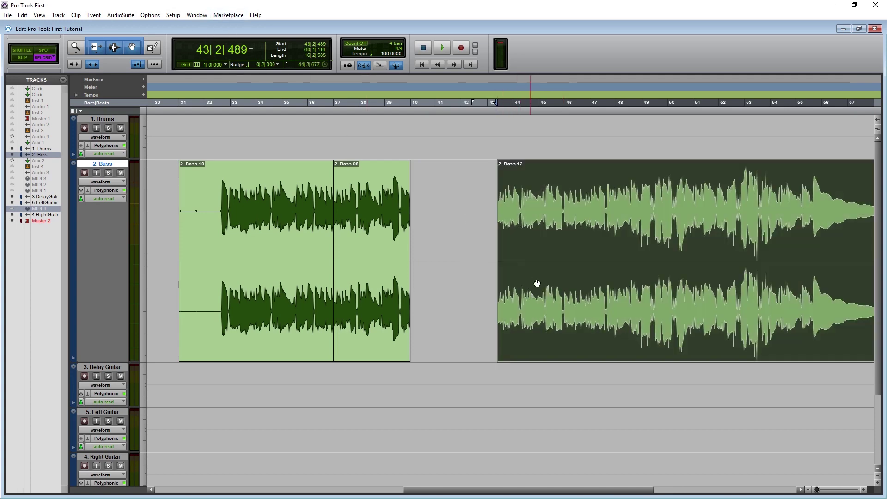
click(520, 277)
drag(520, 275, 497, 265)
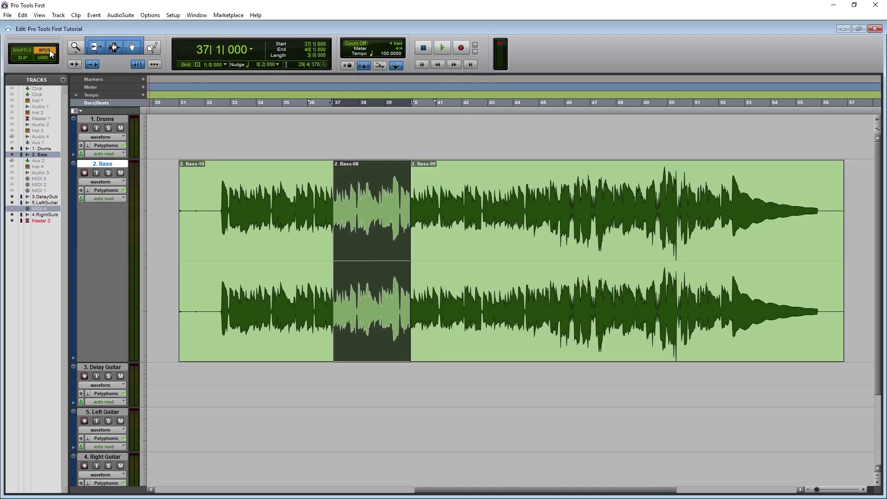
Use the Spot Dialog to place the Bass-09 clip's start at 42|2|000.
click(494, 190)
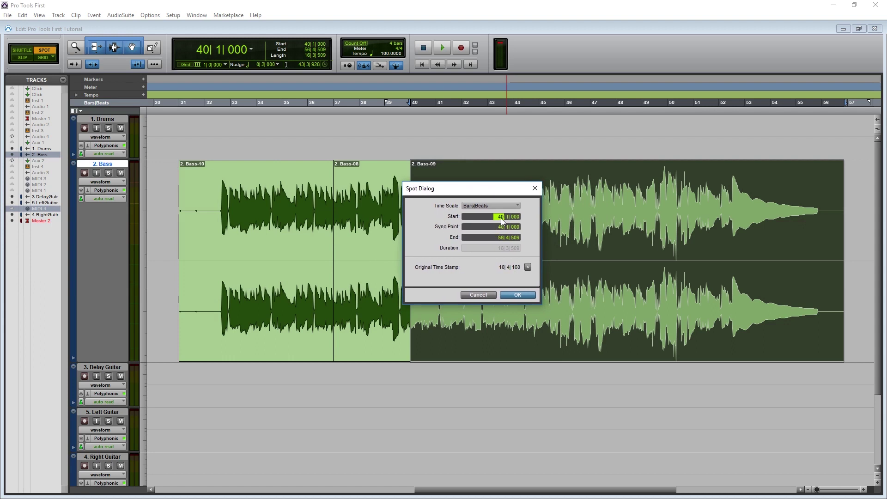
text(42)
click(508, 218)
text(2)
click(510, 295)
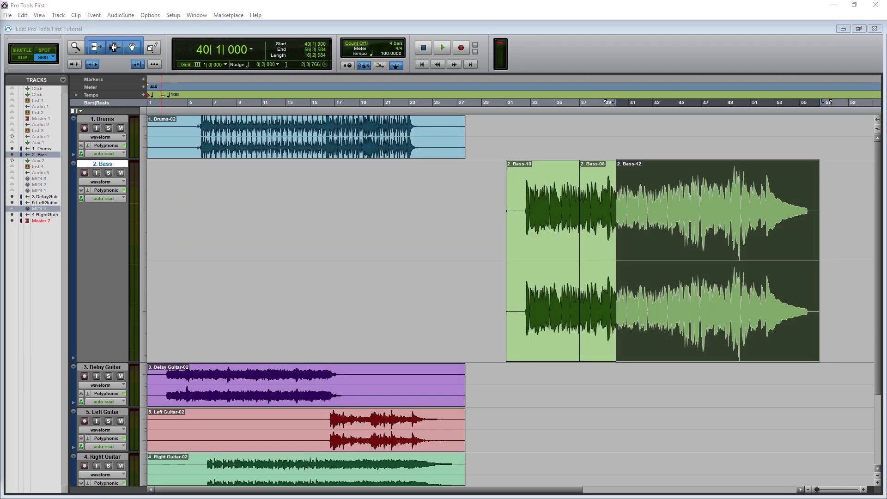
Zoom in on the bass clips with the Zoom tool, first in Normal then Single Zoom mode.
click(77, 48)
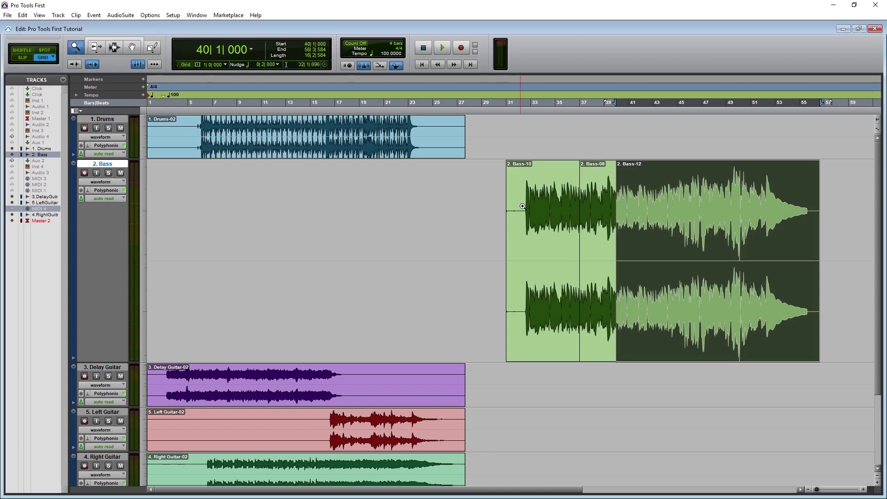
click(560, 240)
click(585, 242)
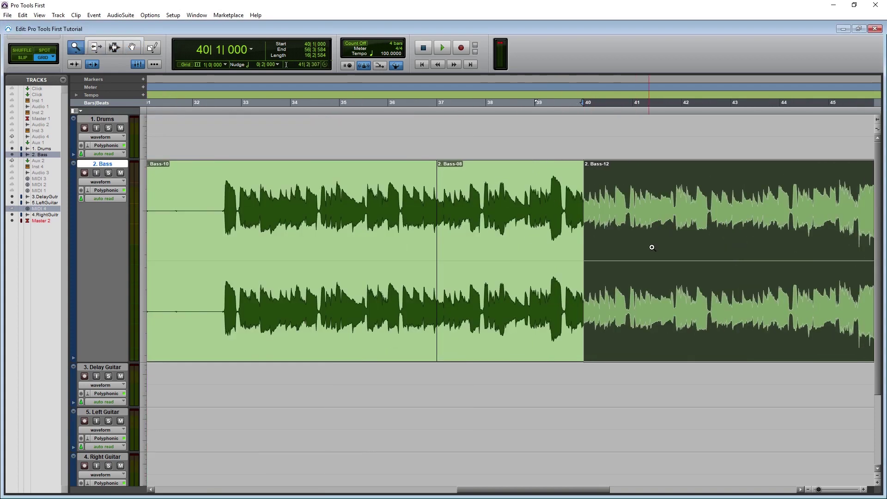
click(652, 247)
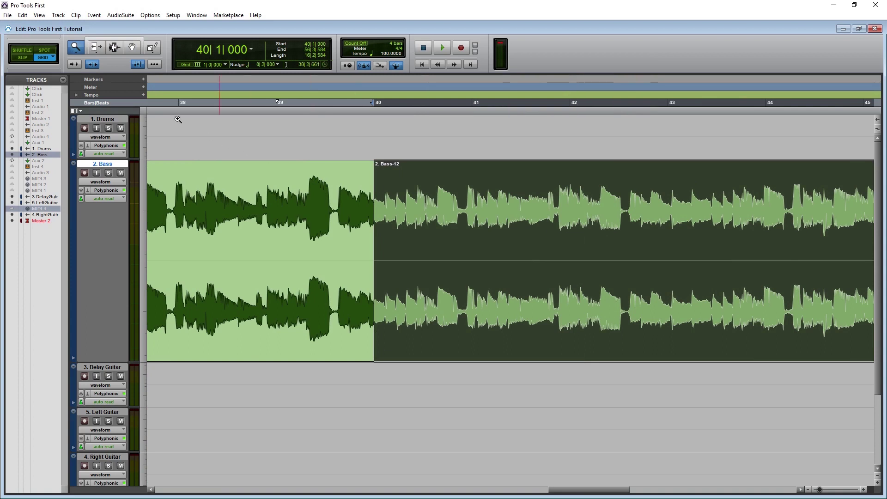
click(75, 47)
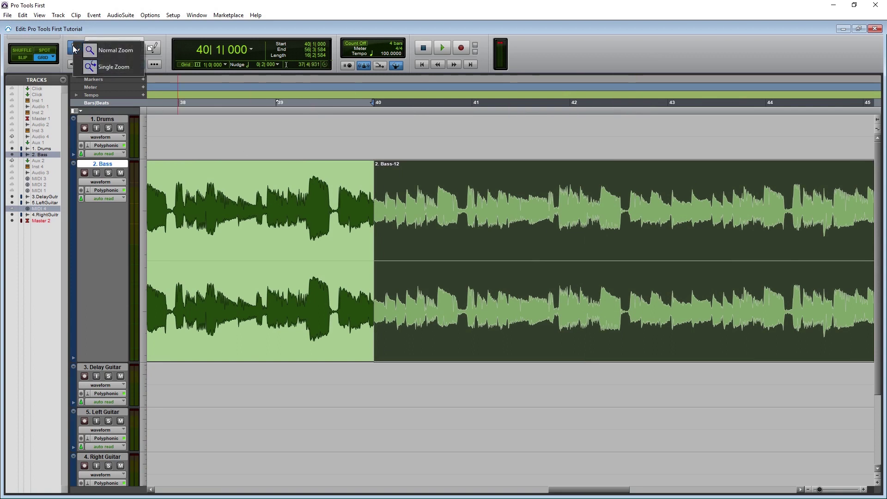
click(104, 67)
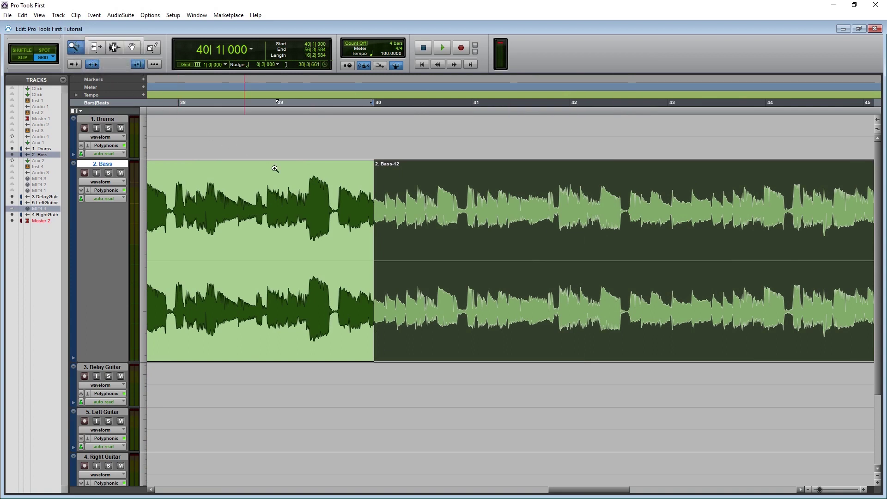
click(228, 166)
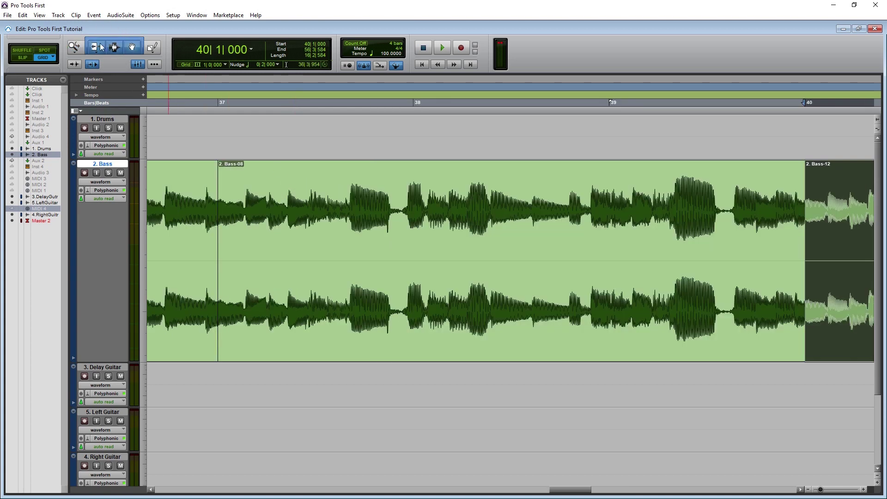
click(76, 48)
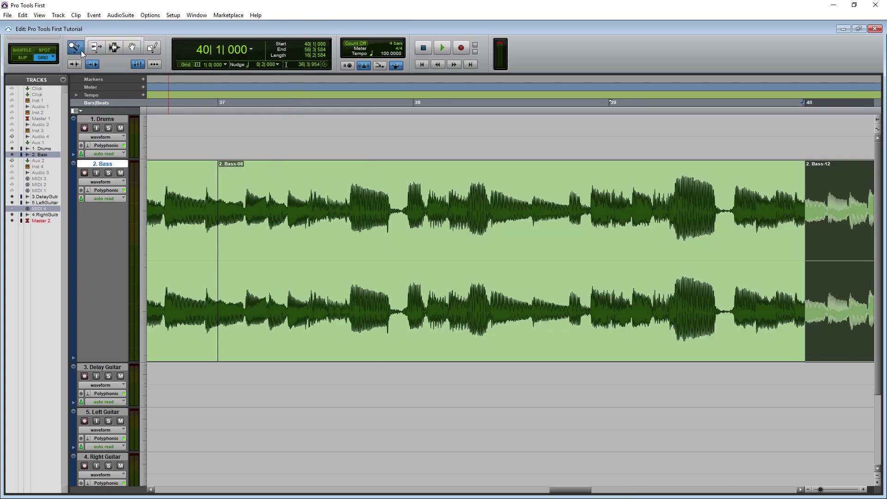
click(286, 180)
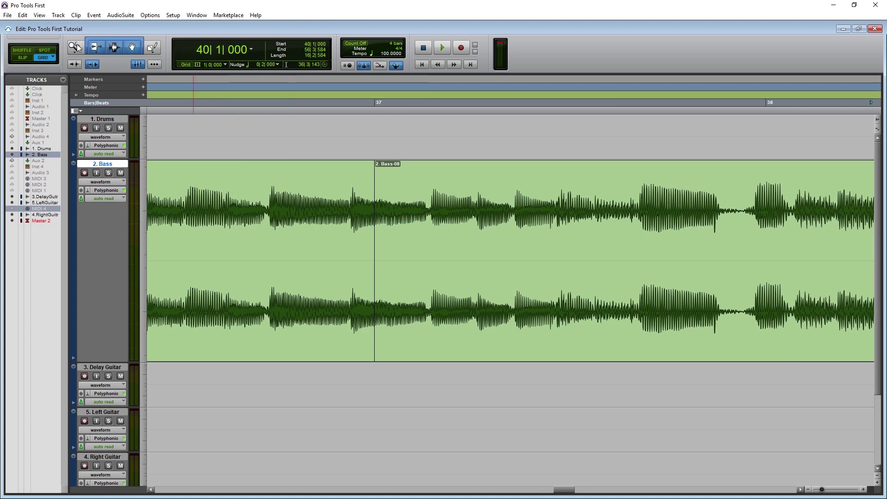
Return to normal zoom, zoom back out, and drag a zoom box over bars 29 to 56.
drag(79, 48, 88, 55)
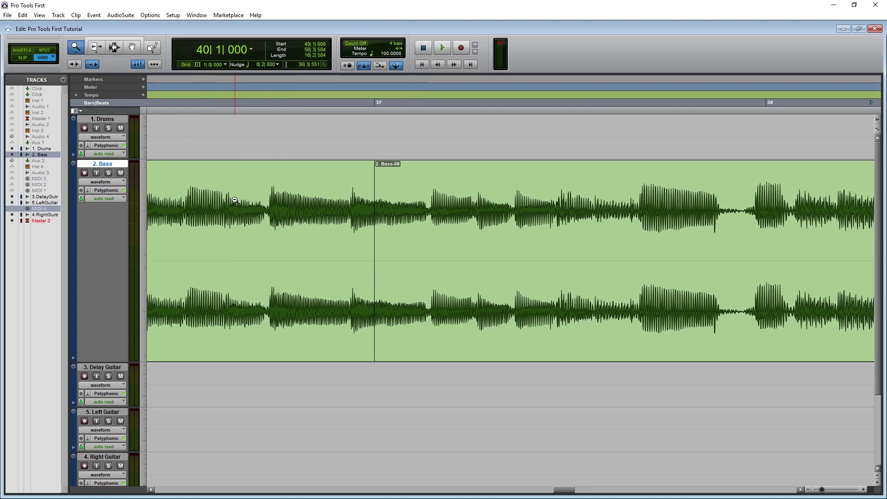
alt+click(244, 182)
alt+click(244, 182)
alt+click(244, 182)
alt+click(244, 181)
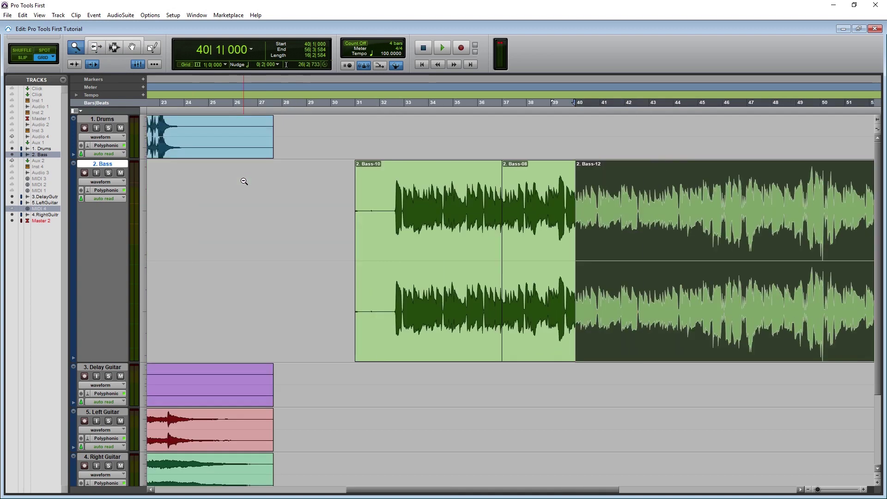
alt+click(669, 154)
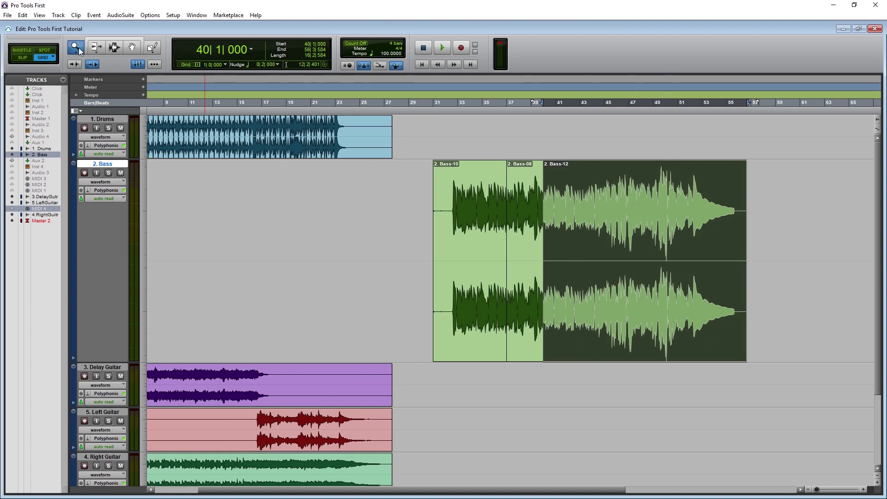
drag(417, 149, 750, 186)
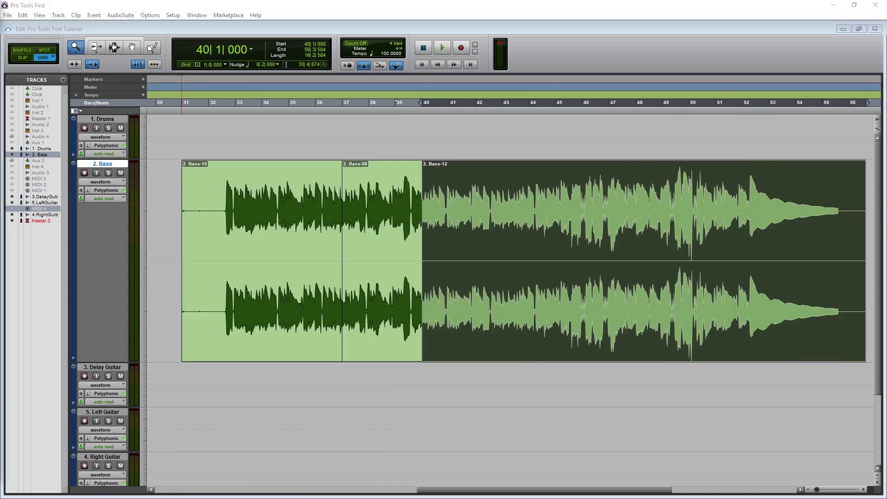
With the Smart Tool, try moving and trimming the Bass-10 clip, then undo.
click(130, 42)
drag(264, 263, 237, 263)
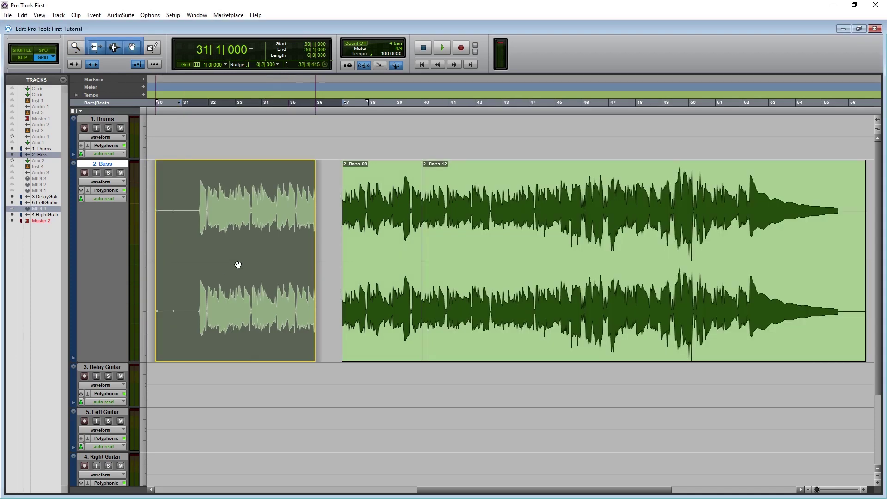
drag(157, 259, 182, 258)
click(184, 243)
key(ctrl+z)
key(ctrl+z)
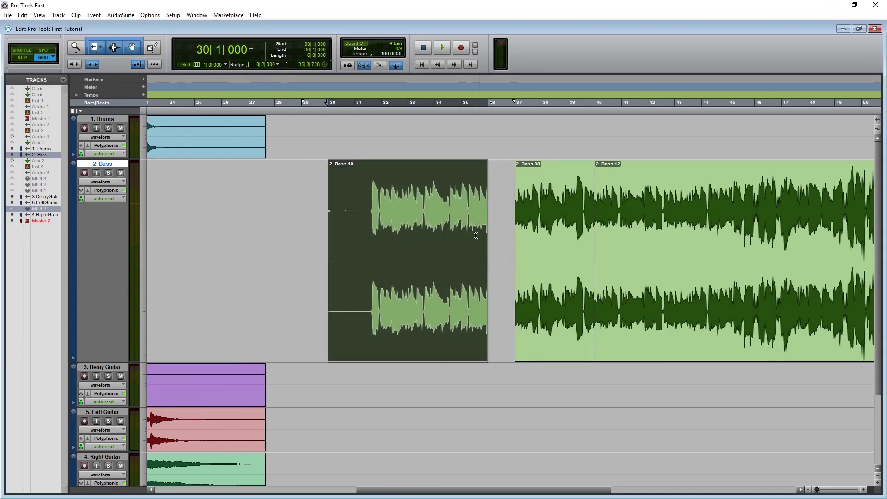
Toggle Rel Grid and Grid, and drag the single bass clip to start at bar 29.
click(808, 489)
click(807, 489)
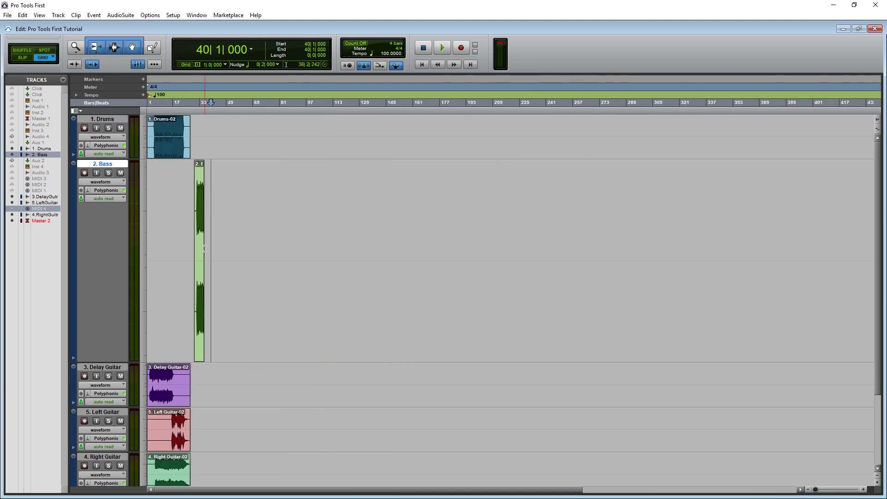
drag(206, 277, 172, 278)
key(ctrl+bracketright)
key(ctrl+bracketright)
key(ctrl+bracketright)
mouse_move(169, 334)
mouse_down()
mouse_move(180, 334)
mouse_move(164, 340)
mouse_up()
click(44, 59)
click(44, 58)
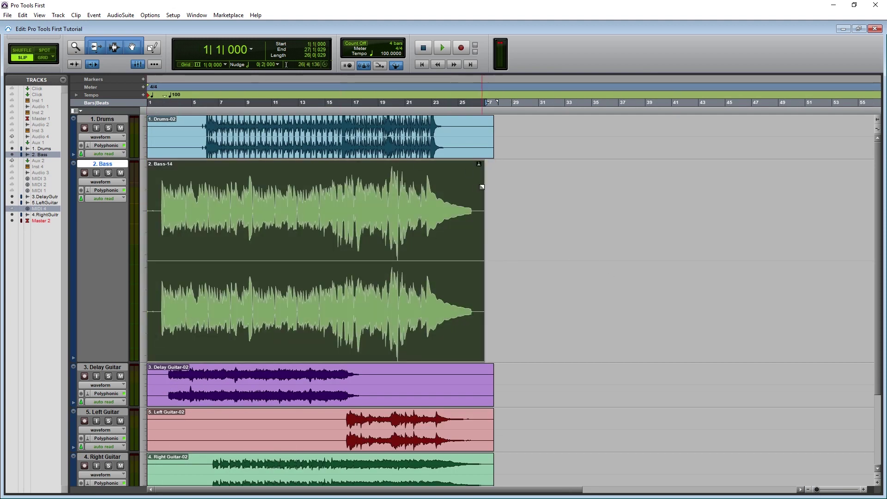
drag(480, 225, 529, 225)
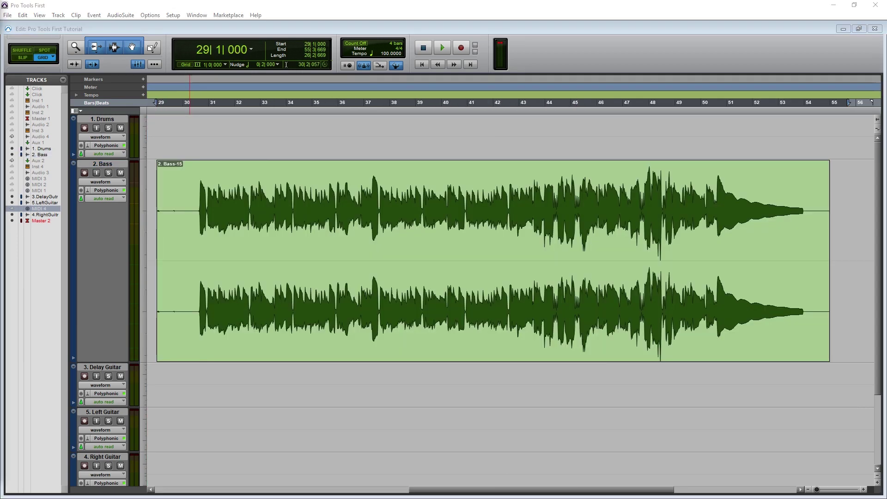
Use TCE trimming to stretch Bass-15 so it starts at bar 31 and ends at bar 52.
click(114, 53)
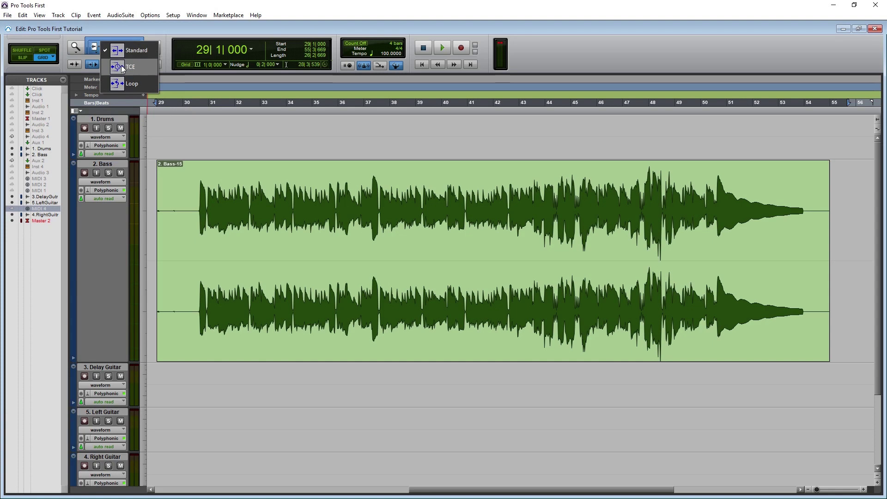
click(122, 68)
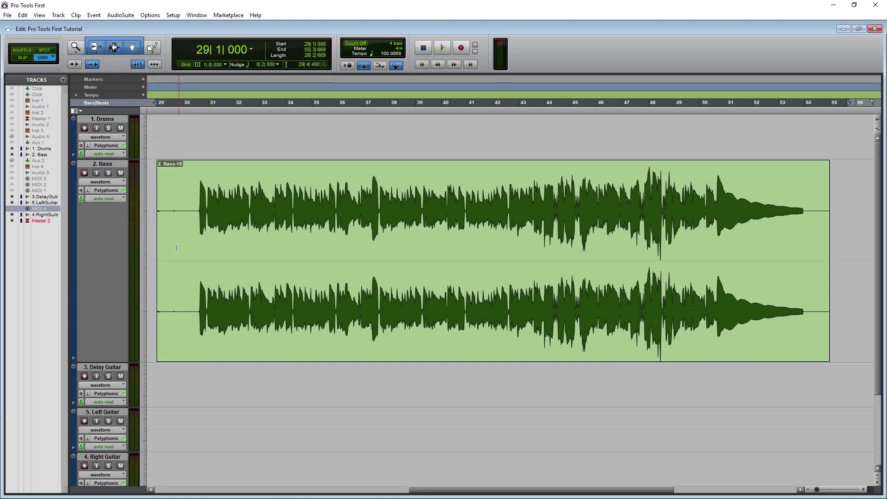
mouse_move(162, 257)
mouse_down()
mouse_move(208, 248)
mouse_move(153, 248)
mouse_move(172, 248)
mouse_up()
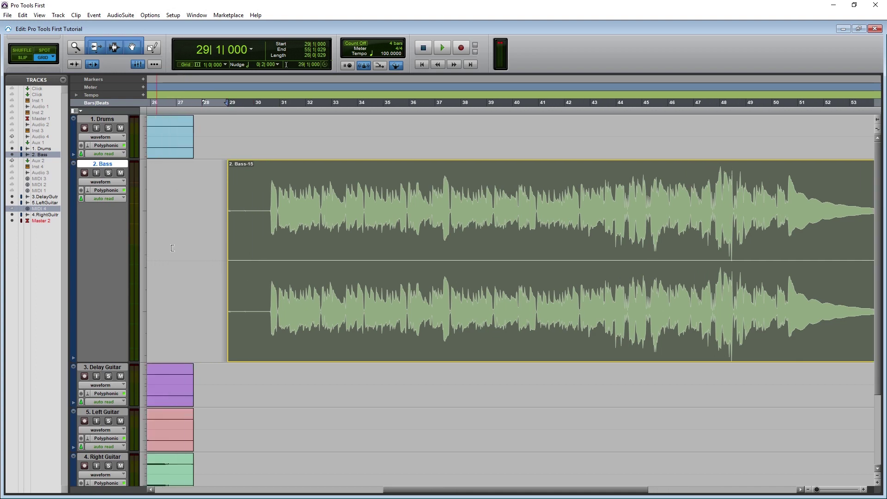
drag(236, 248, 245, 247)
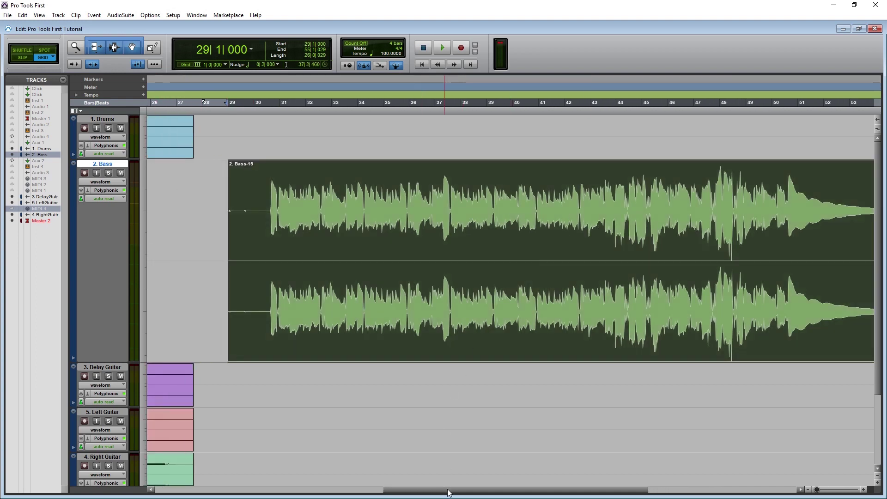
drag(447, 490, 488, 488)
click(769, 275)
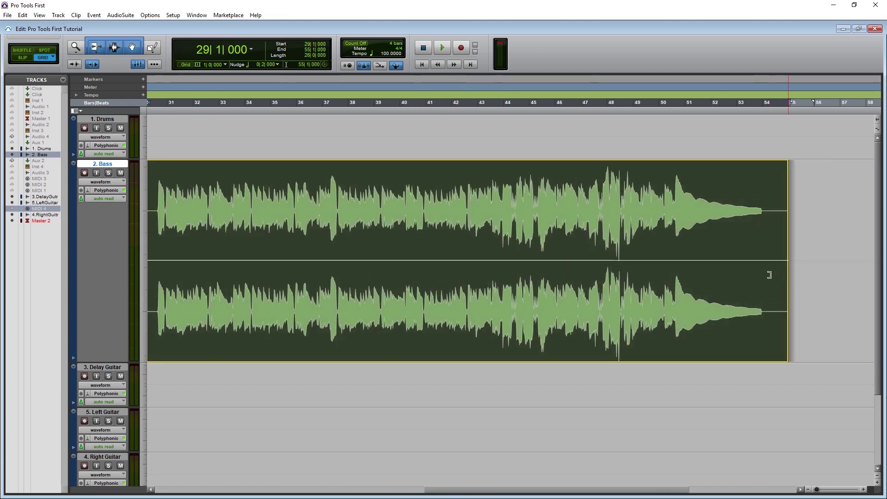
drag(769, 275, 788, 255)
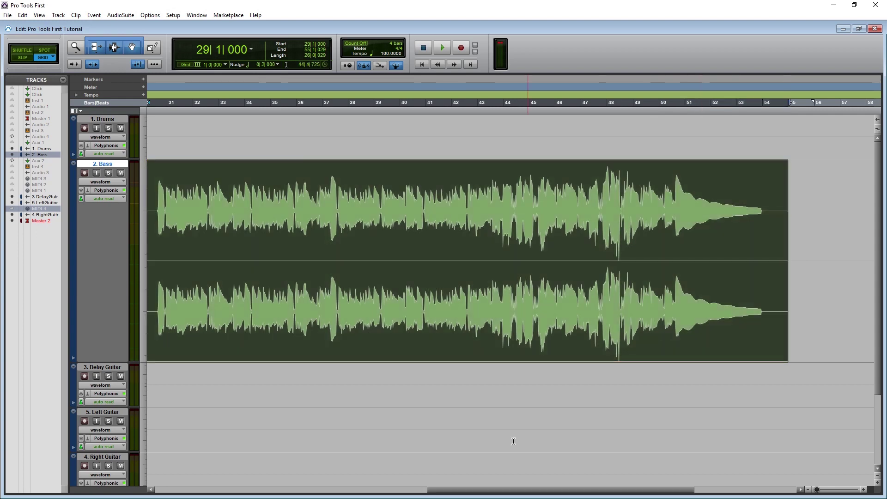
drag(482, 488, 466, 488)
Time-stretch the Bass clip's start again in TCE, then loop-trim its end to extend it.
click(114, 46)
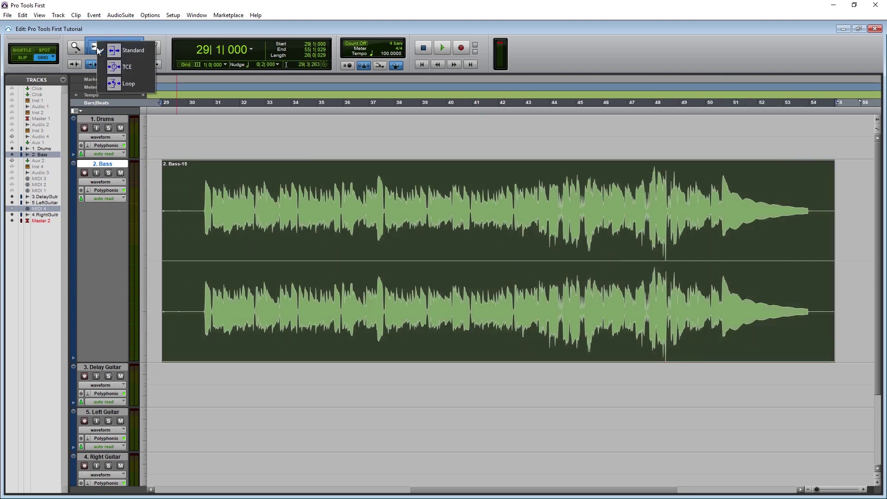
click(119, 66)
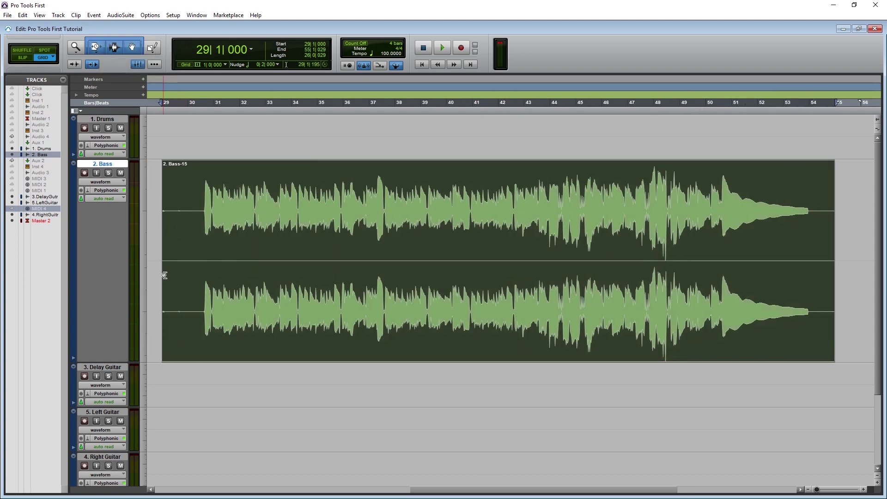
drag(169, 269, 166, 208)
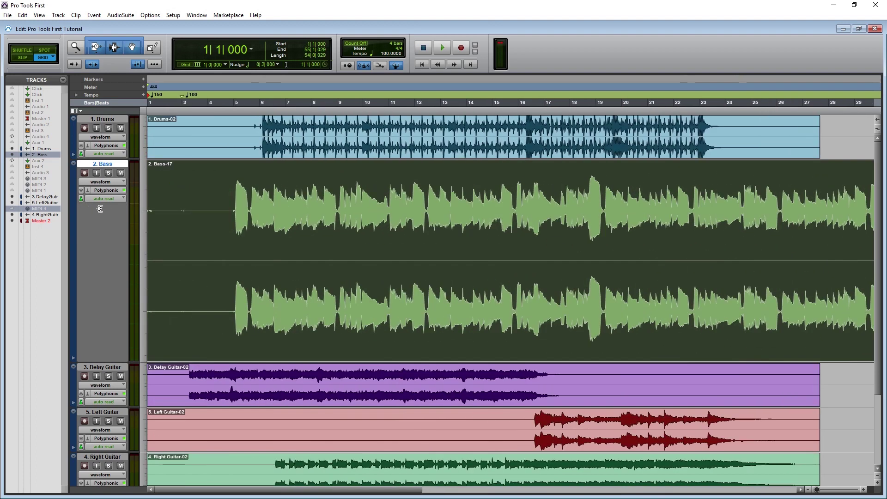
click(95, 46)
click(115, 84)
key(ctrl+bracketleft)
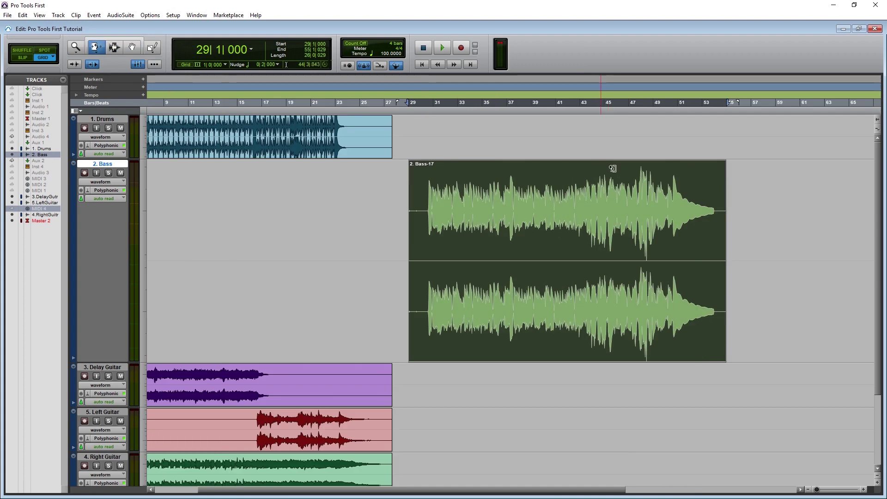
drag(722, 247, 809, 250)
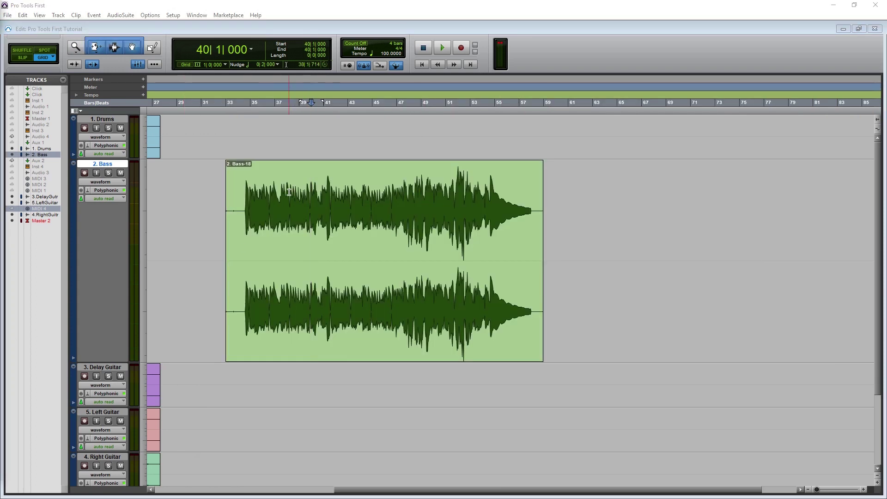
click(273, 174)
drag(273, 173, 347, 178)
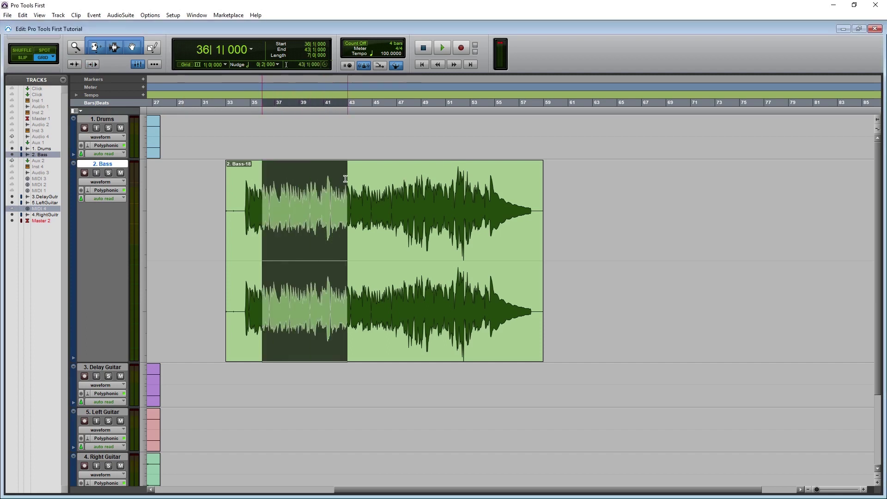
key(Delete)
drag(385, 213, 460, 228)
key(Delete)
key(Delete)
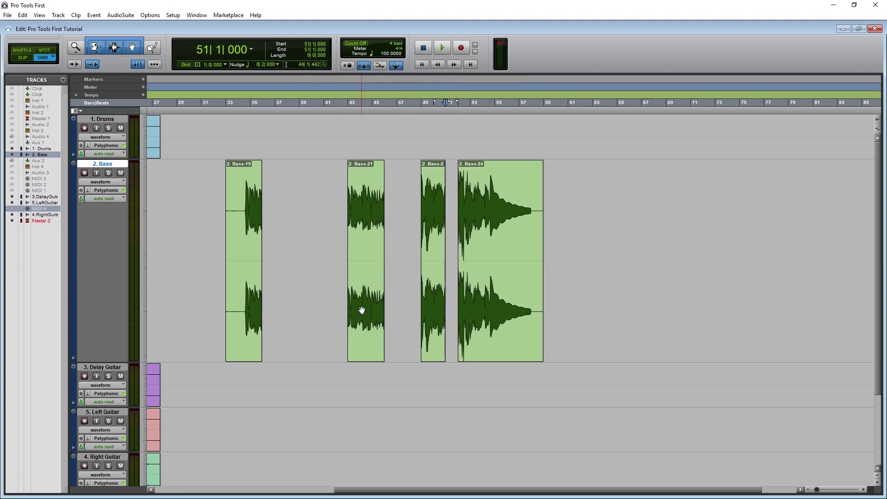
key(ctrl+z)
key(ctrl+z)
key(ctrl+z)
key(ctrl+z)
key(ctrl+z)
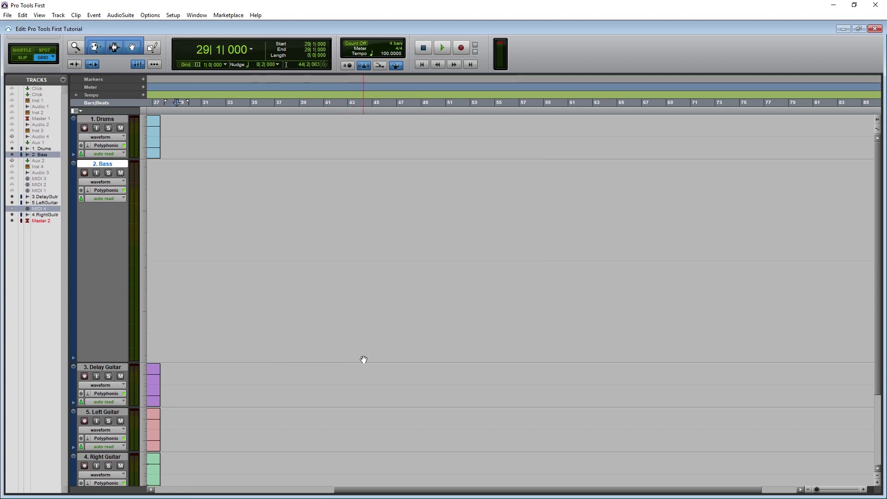
key(ctrl+shift+z)
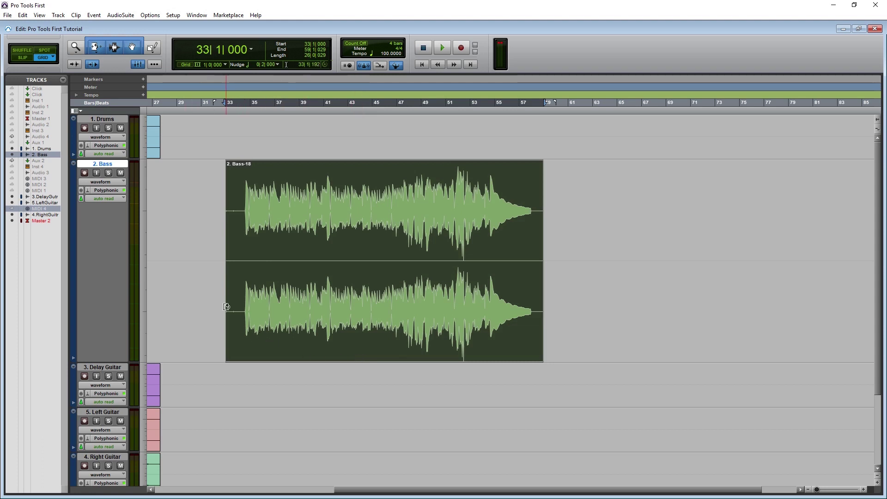
click(372, 277)
click(264, 249)
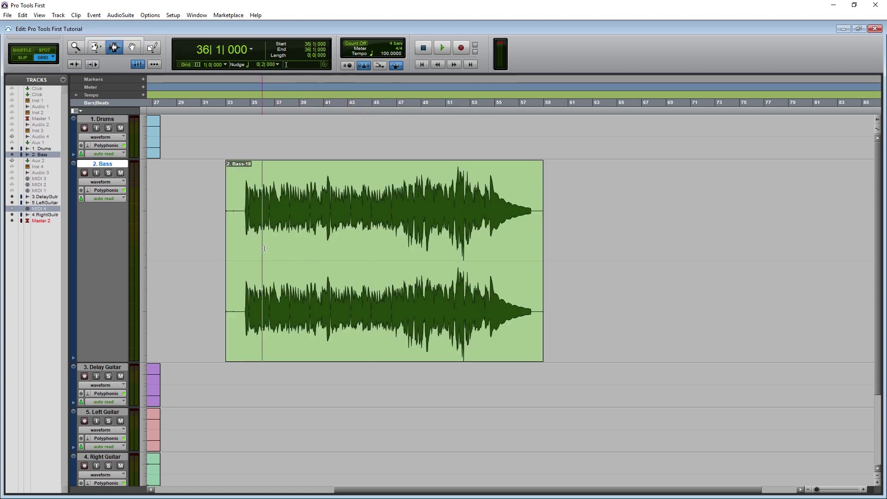
drag(264, 248, 334, 245)
right_click(326, 243)
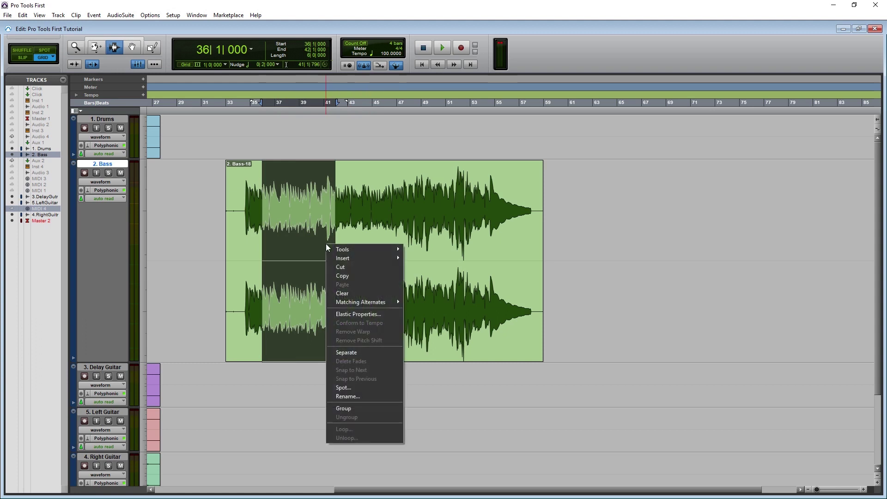
click(362, 351)
click(293, 246)
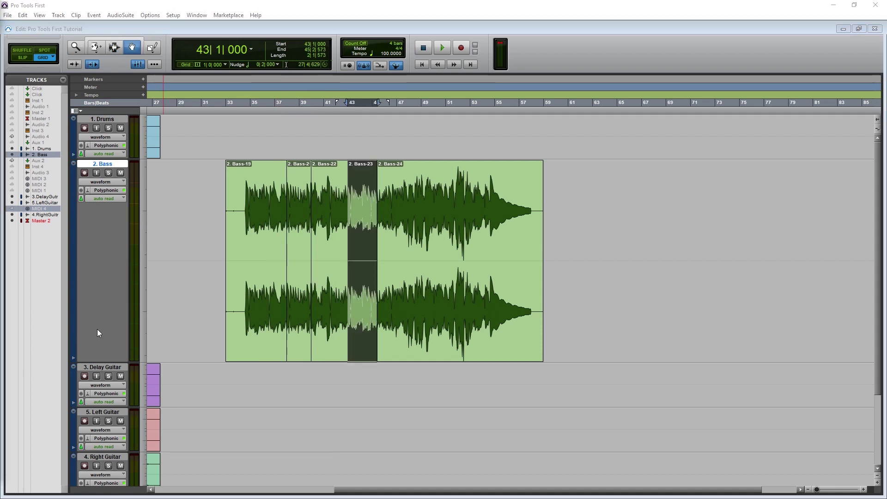
click(132, 46)
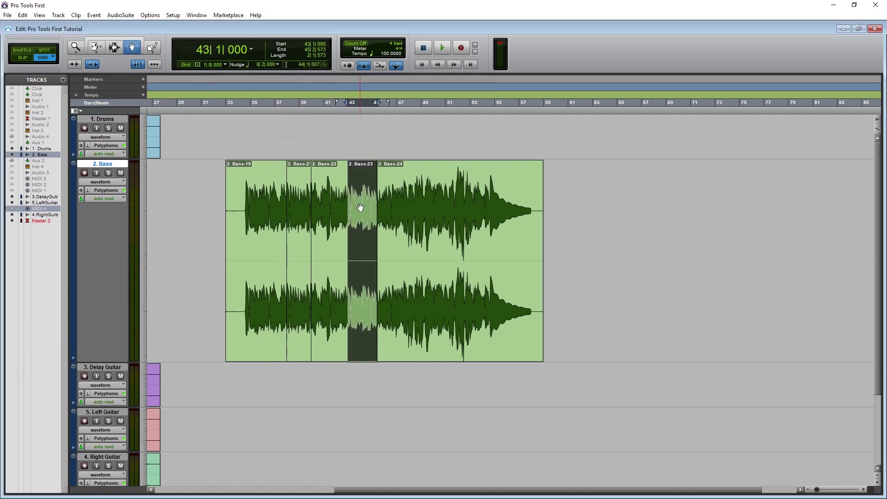
drag(360, 208, 595, 220)
drag(325, 228, 230, 231)
drag(301, 238, 277, 238)
click(418, 245)
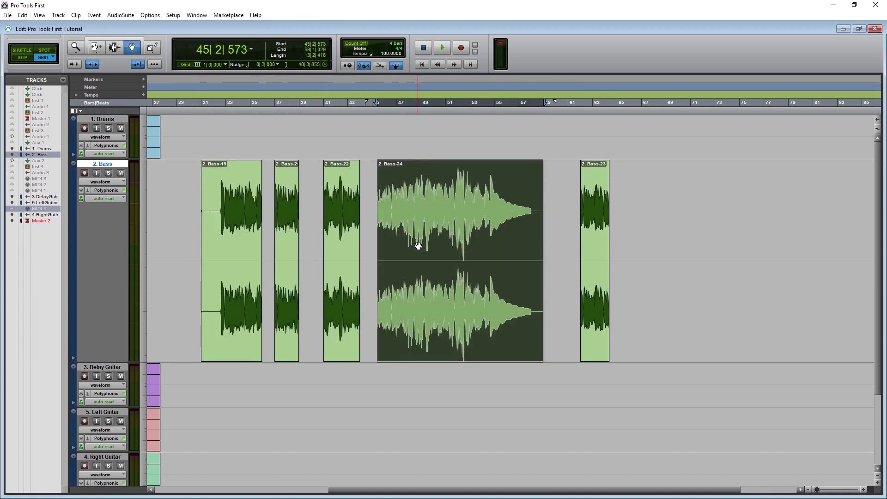
key(Delete)
click(332, 231)
key(Delete)
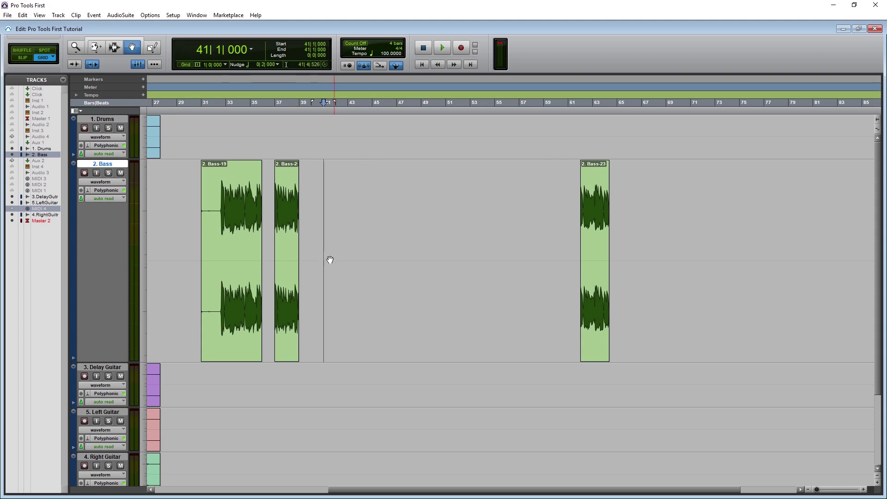
key(ctrl+z)
key(ctrl+z)
key(ctrl+z)
key(ctrl+z)
key(ctrl+z)
key(ctrl+z)
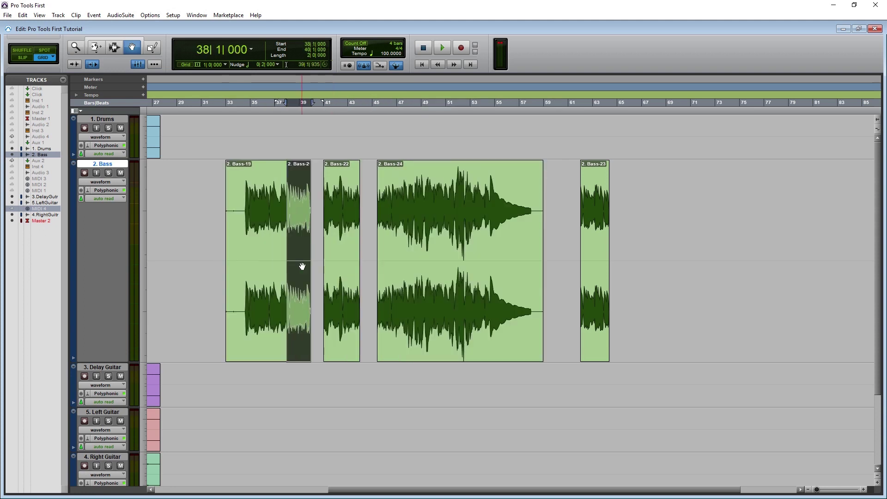
key(ctrl+z)
key(ctrl+z)
key(ctrl+z)
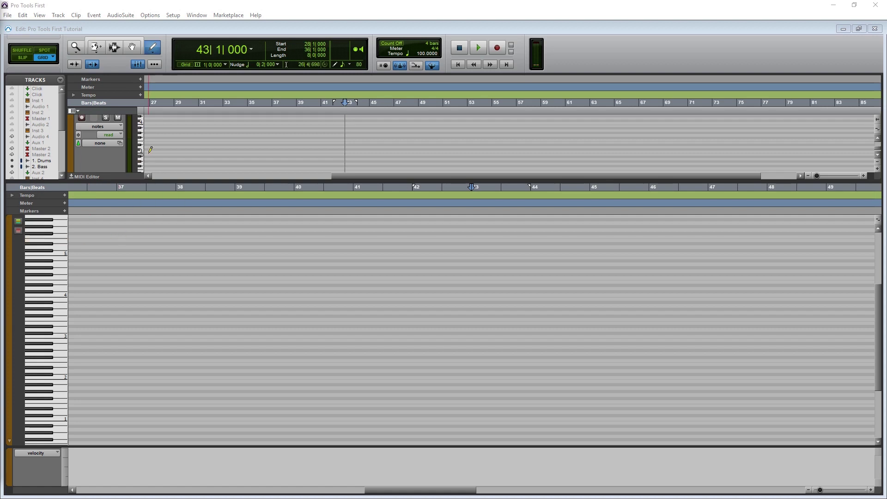
Draw a MIDI note over bars 26–29, then a freehand Drums volume curve.
mouse_move(144, 150)
mouse_down()
mouse_move(237, 135)
mouse_move(246, 147)
mouse_move(283, 139)
mouse_move(306, 161)
mouse_move(298, 152)
mouse_move(307, 151)
mouse_up()
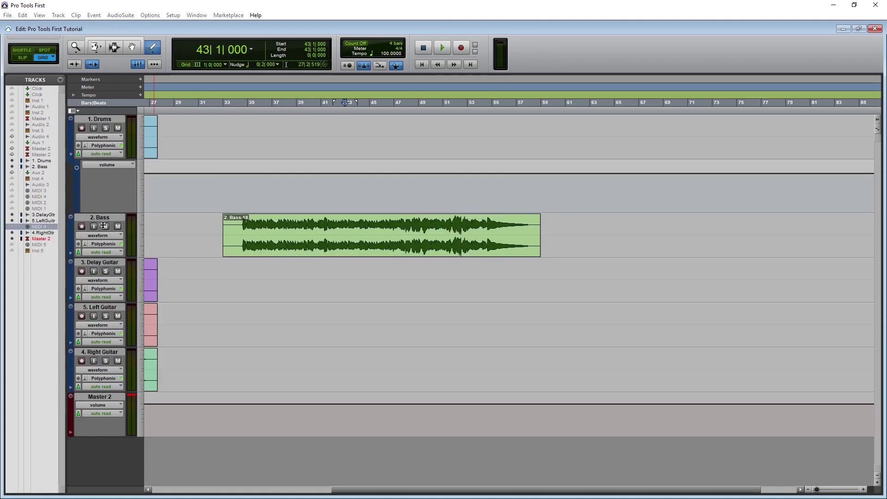
mouse_move(165, 181)
mouse_down()
mouse_move(184, 183)
mouse_move(208, 226)
mouse_move(228, 213)
mouse_move(237, 181)
mouse_move(250, 179)
mouse_move(276, 201)
mouse_up()
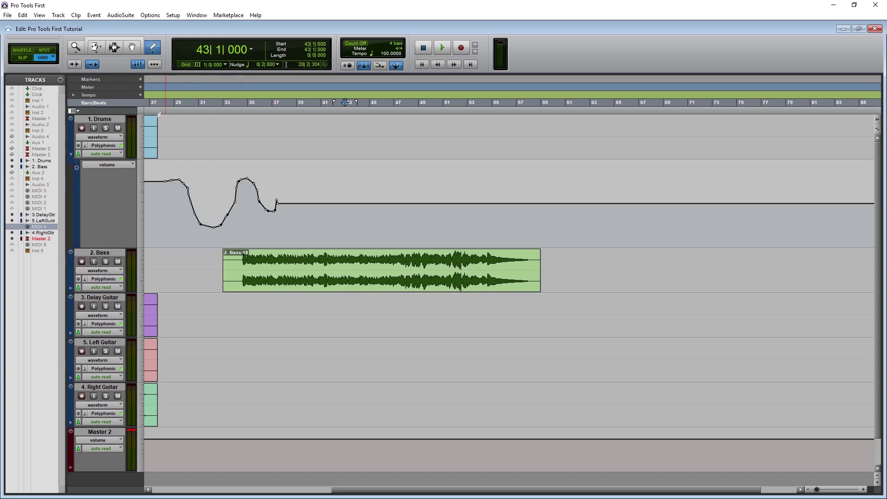
Add a straight-line section to the Drums volume curve and pick the Triangle shape.
click(153, 47)
click(171, 64)
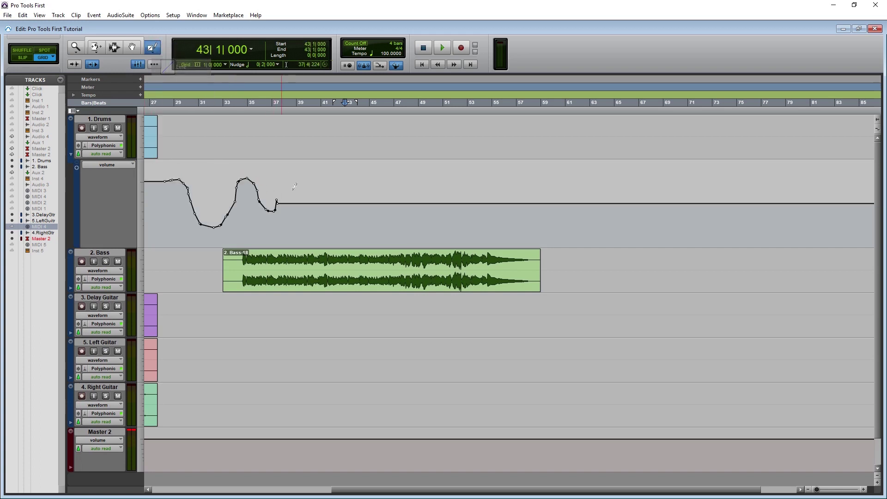
mouse_move(302, 208)
mouse_down()
mouse_move(350, 174)
mouse_move(403, 168)
mouse_move(432, 198)
mouse_move(363, 196)
mouse_up()
click(154, 50)
click(185, 83)
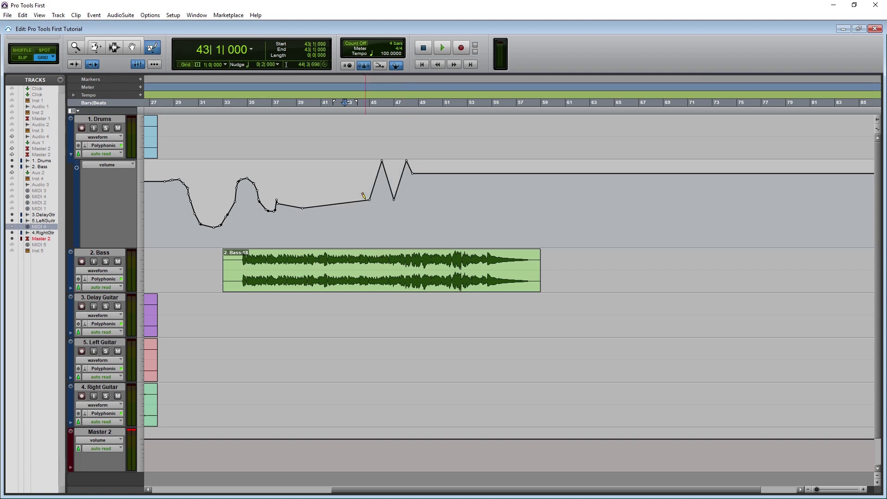
click(151, 51)
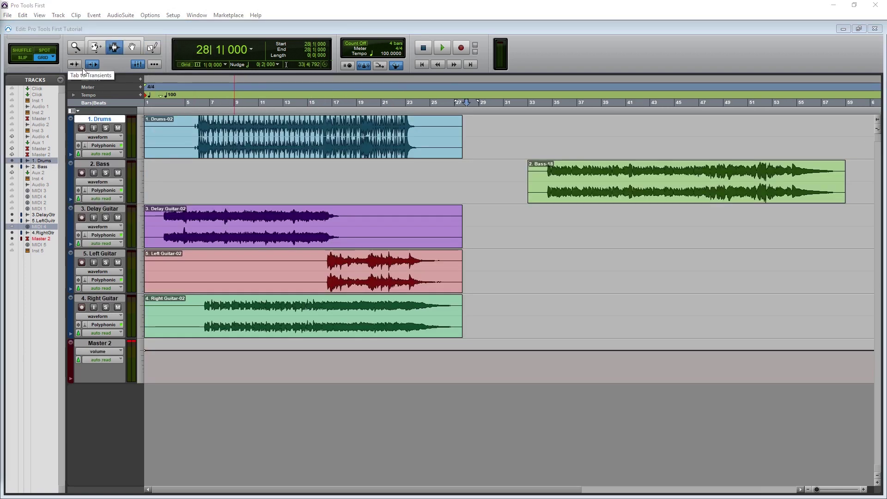
click(421, 63)
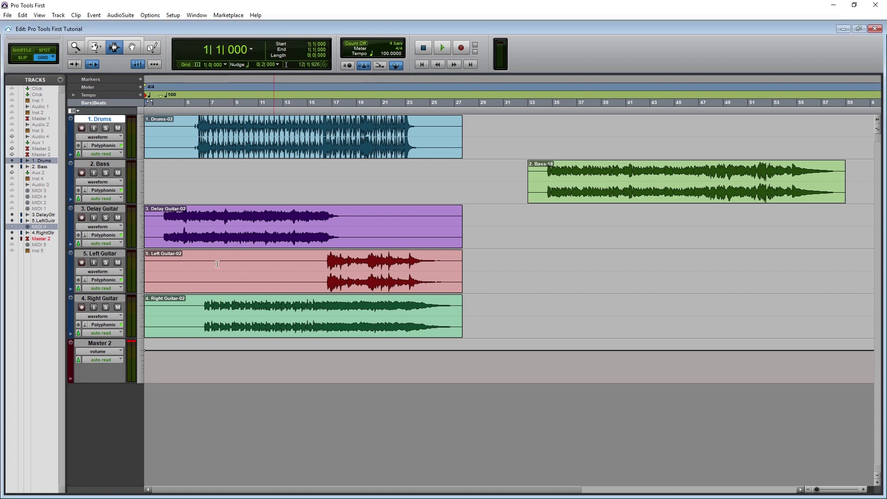
key(Tab)
key(Tab)
key(Return)
click(75, 65)
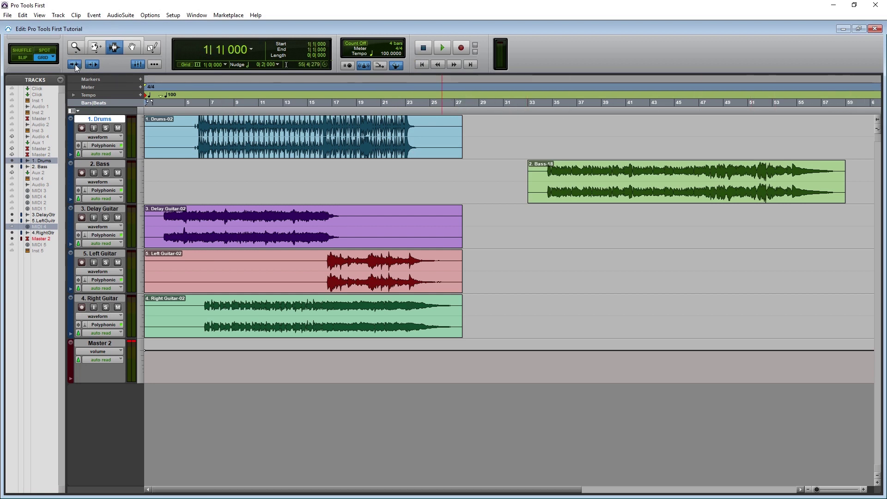
key(Tab)
mouse_move(196, 133)
mouse_down()
mouse_move(198, 149)
mouse_move(201, 106)
mouse_up()
key(Tab)
key(Tab)
key(Tab)
key(Tab)
key(space)
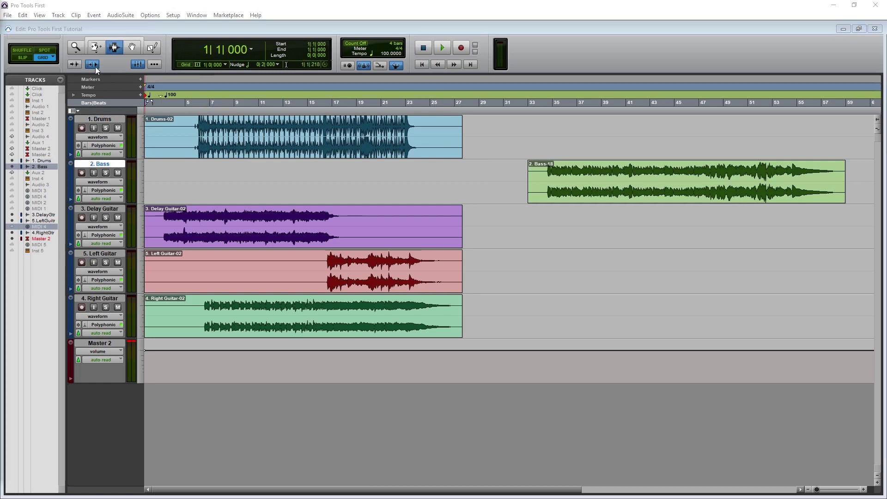
click(95, 66)
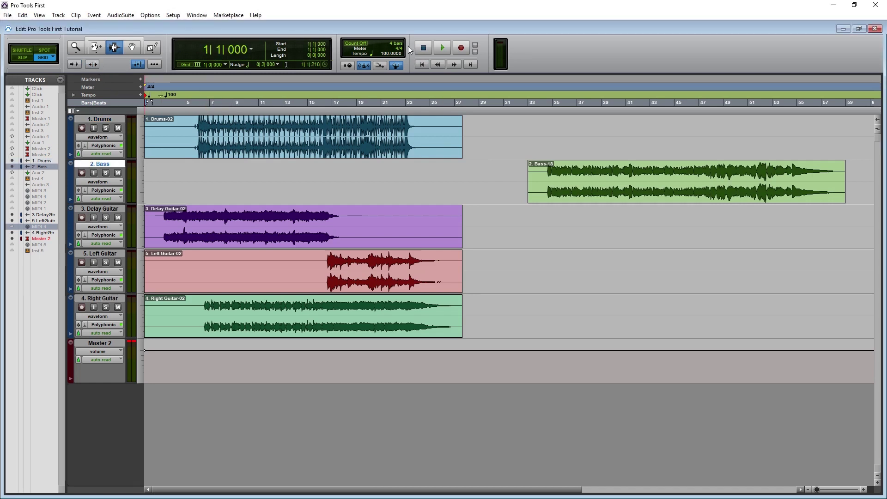
click(443, 48)
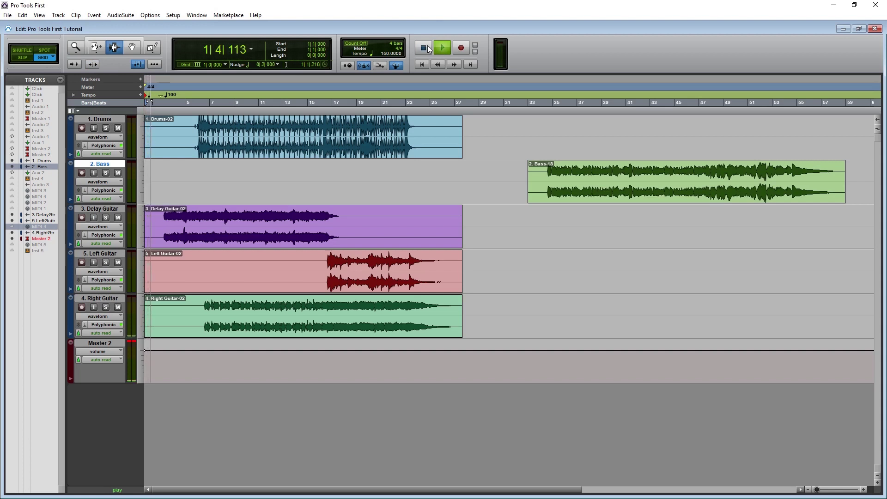
click(427, 49)
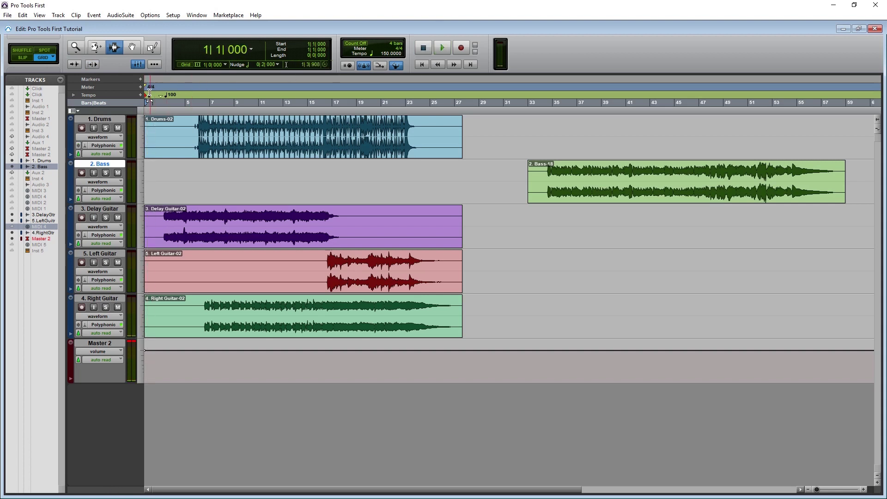
click(437, 48)
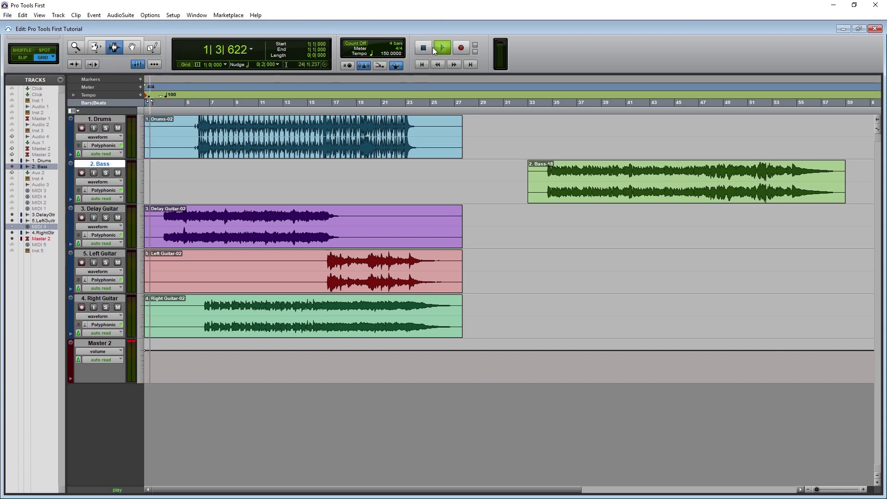
click(424, 48)
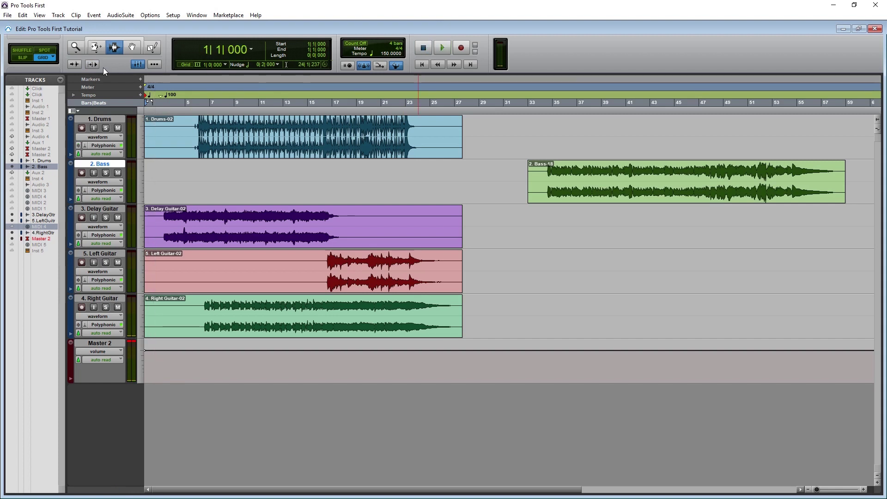
click(444, 48)
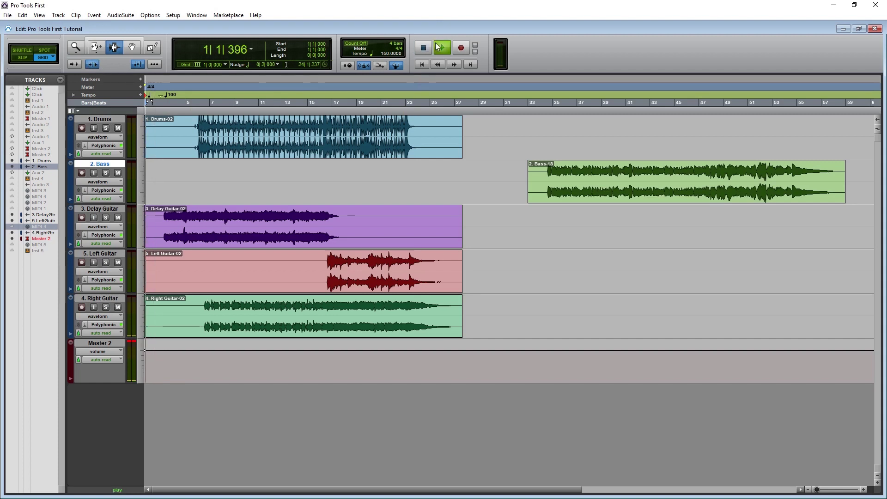
click(424, 47)
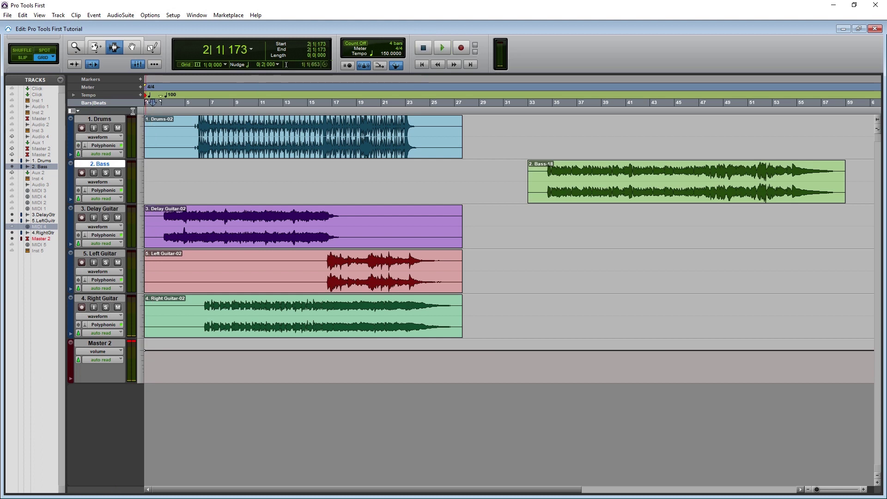
click(445, 48)
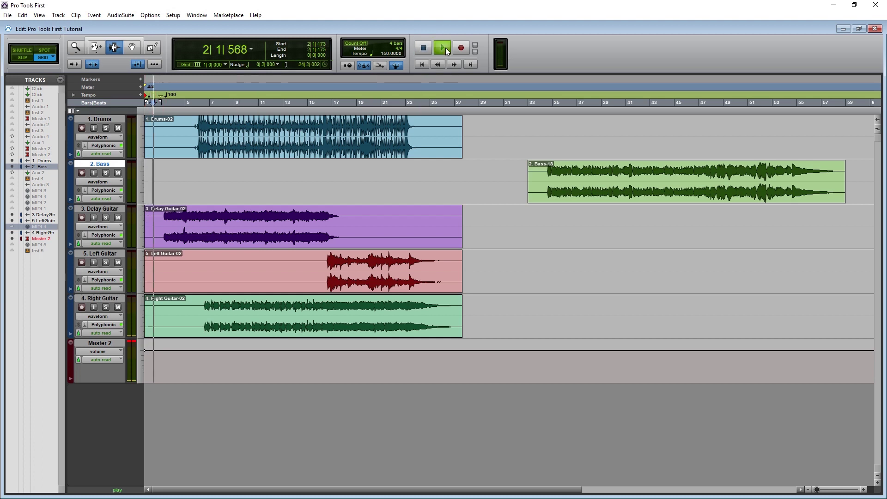
click(425, 49)
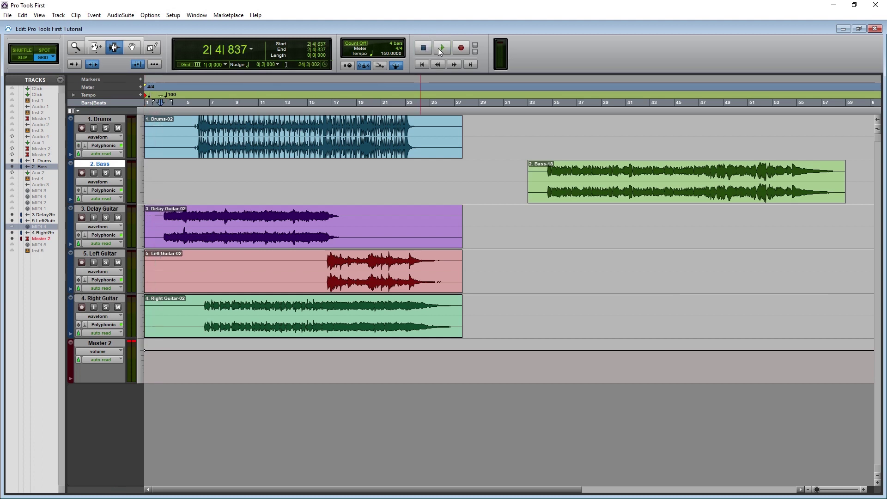
click(439, 48)
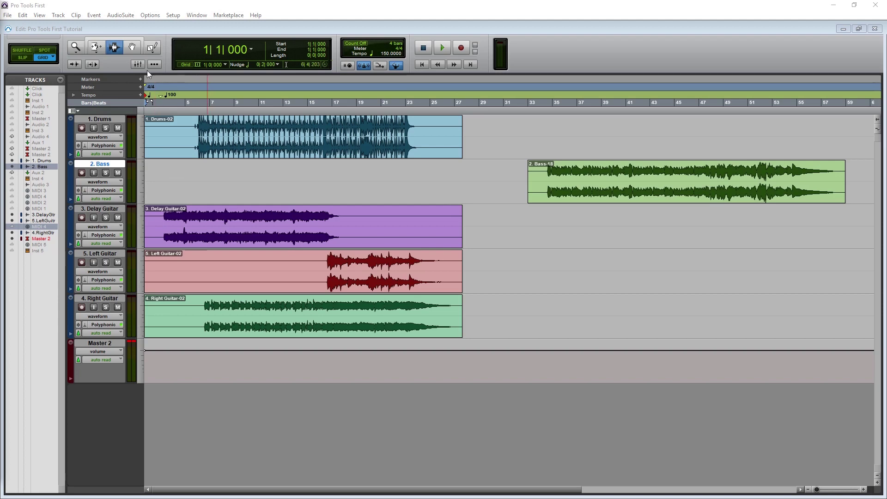
key(ctrl+equal)
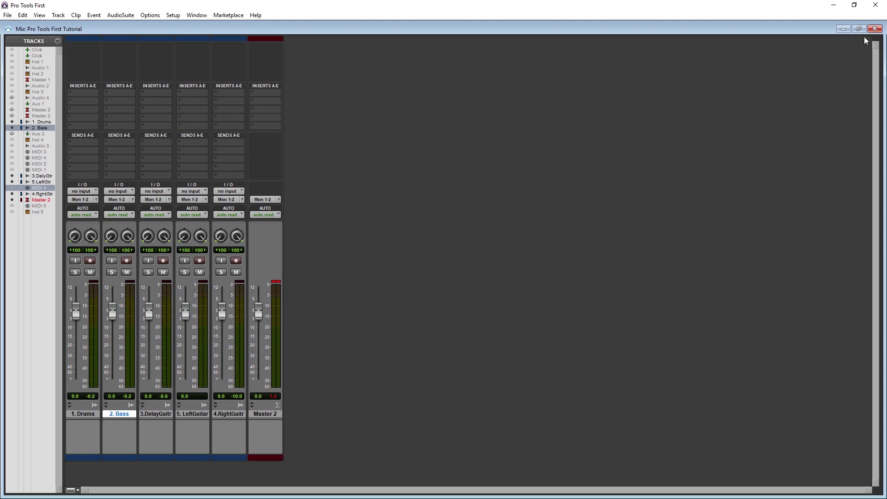
key(ctrl+equal)
key(ctrl+equal)
click(875, 29)
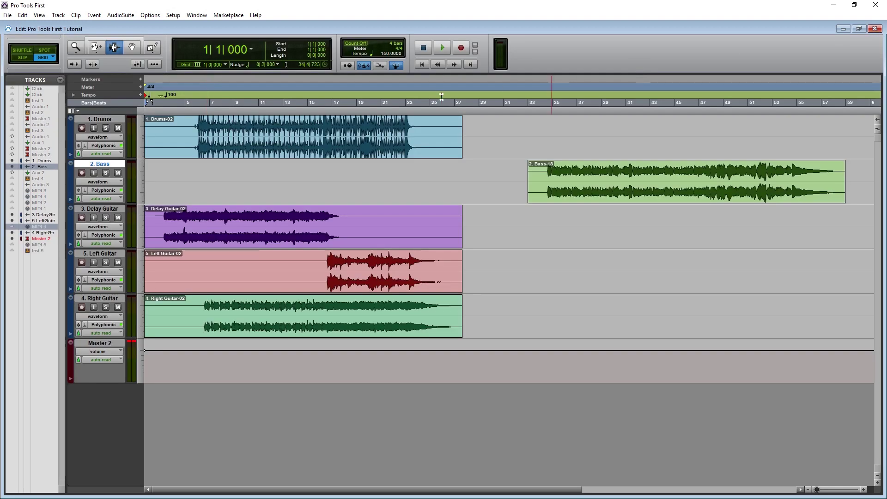
Show MIDI controls and open the floating Transport window.
click(137, 64)
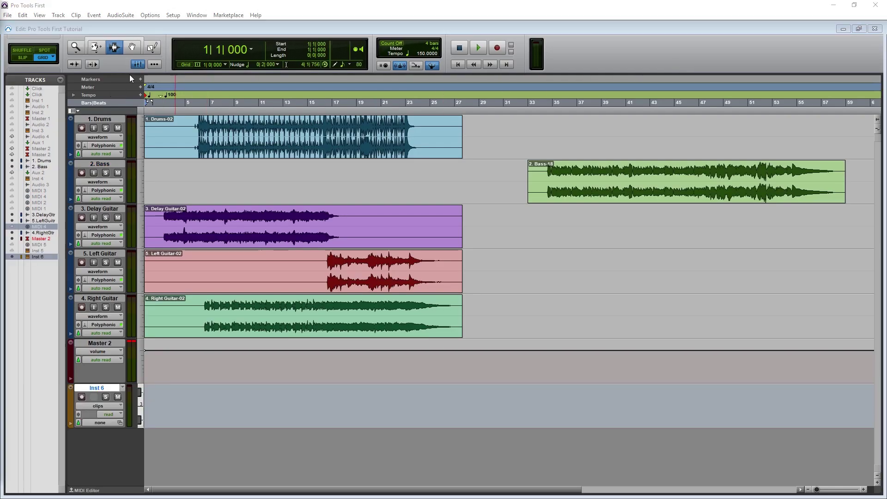
click(154, 64)
click(107, 91)
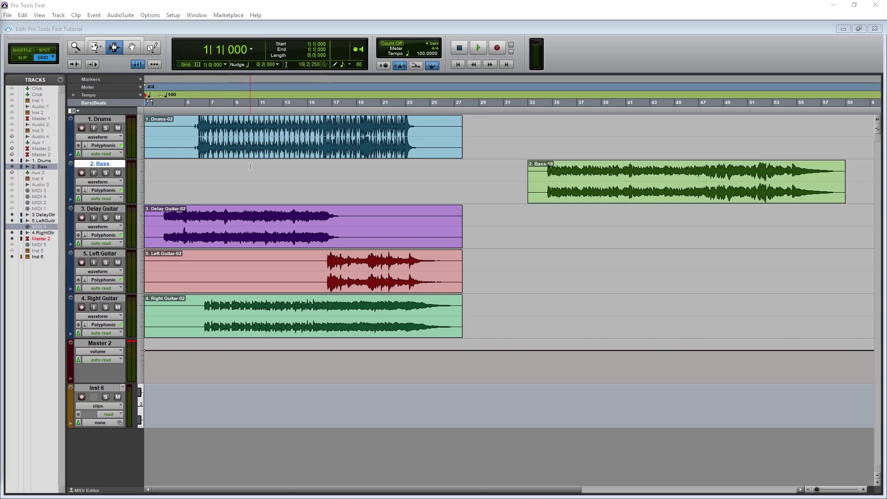
Play the session, switch the counter to Min:Secs and back to Bars|Beats, then stop.
click(477, 48)
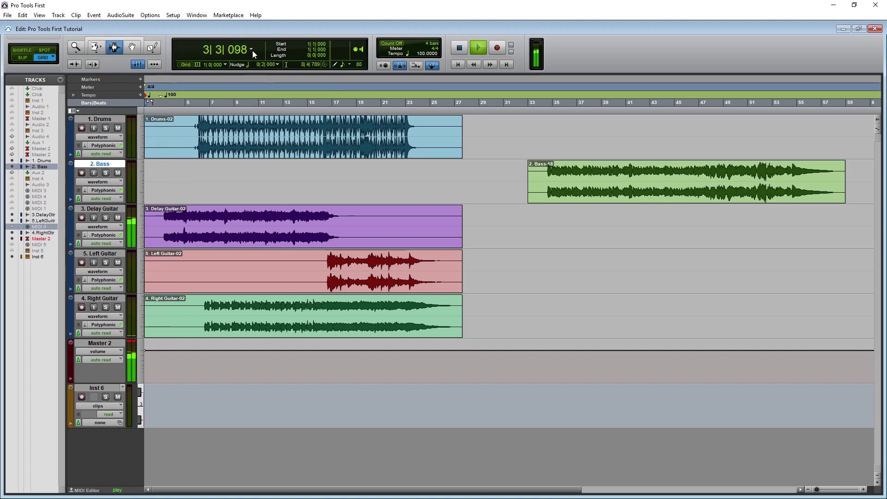
click(251, 49)
click(257, 54)
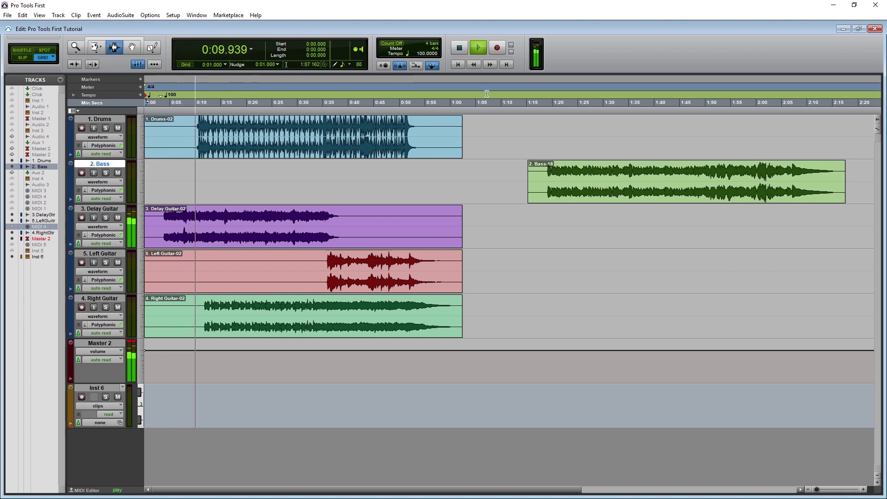
click(250, 49)
click(258, 52)
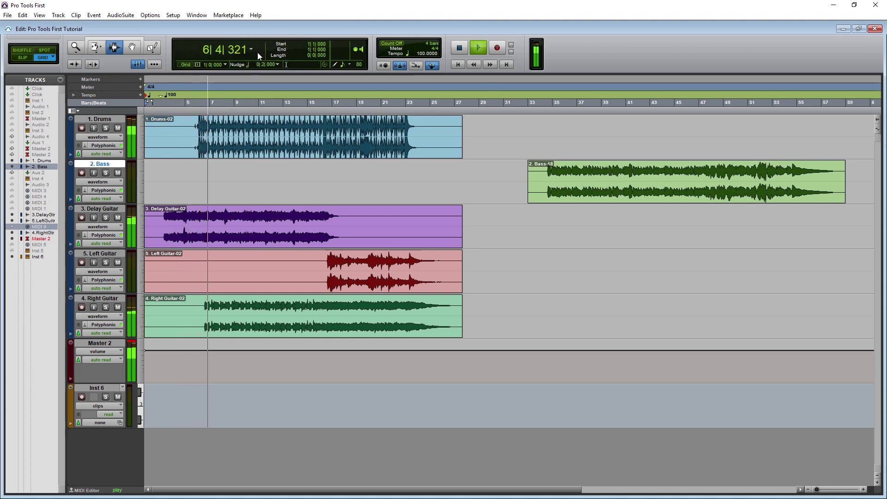
click(461, 51)
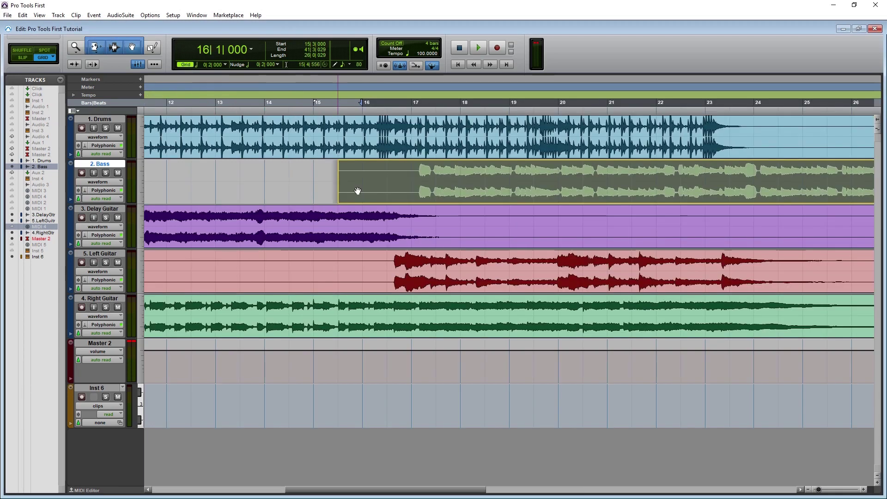
Set the grid to 1/4 note and drag Bass-18 earlier to 14|4|000.
click(356, 190)
click(223, 65)
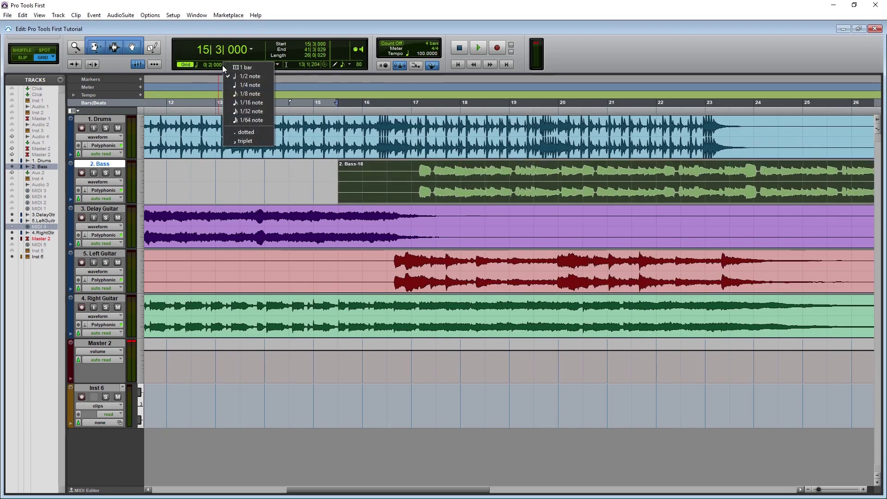
click(236, 85)
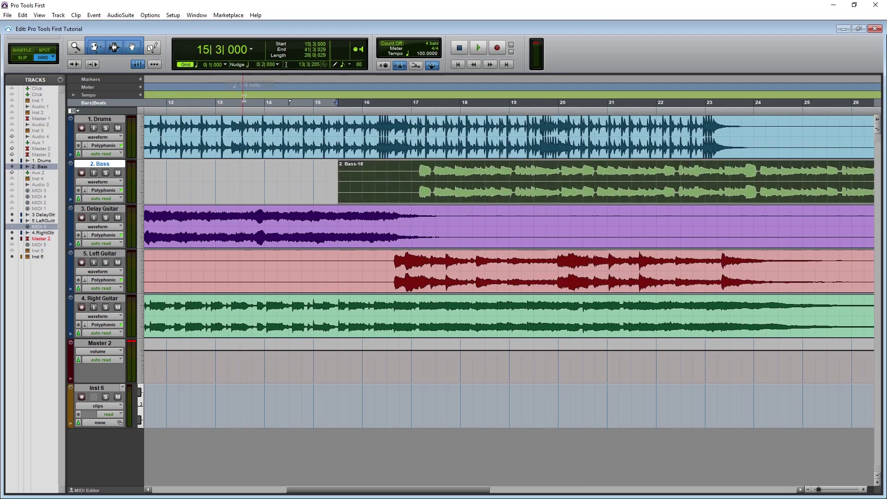
drag(362, 198, 267, 182)
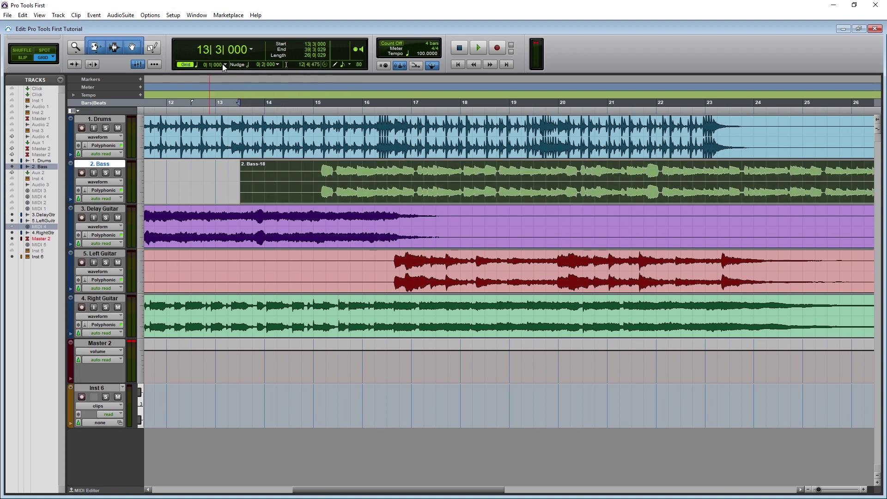
Set the grid to 1/8 note and slide Bass-18 a beat earlier.
click(223, 65)
click(238, 94)
drag(253, 190, 152, 198)
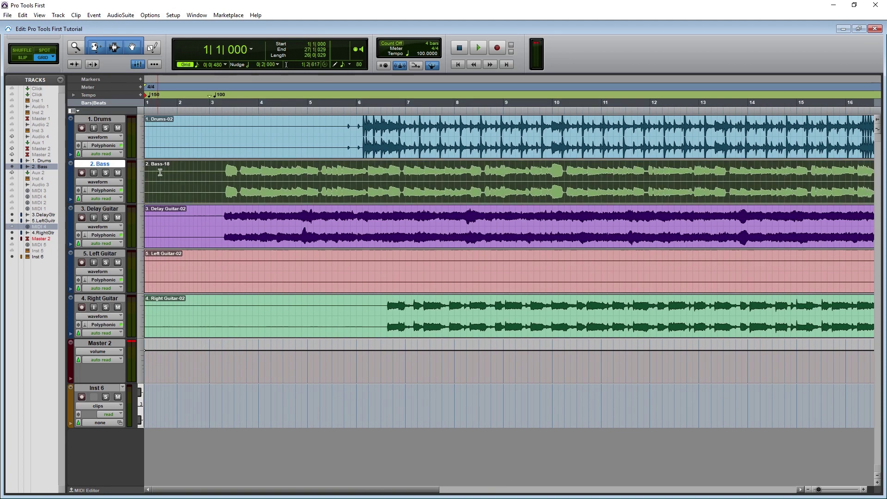
Set the grid to 1 bar and the nudge value to 1/4 note.
click(226, 64)
click(231, 70)
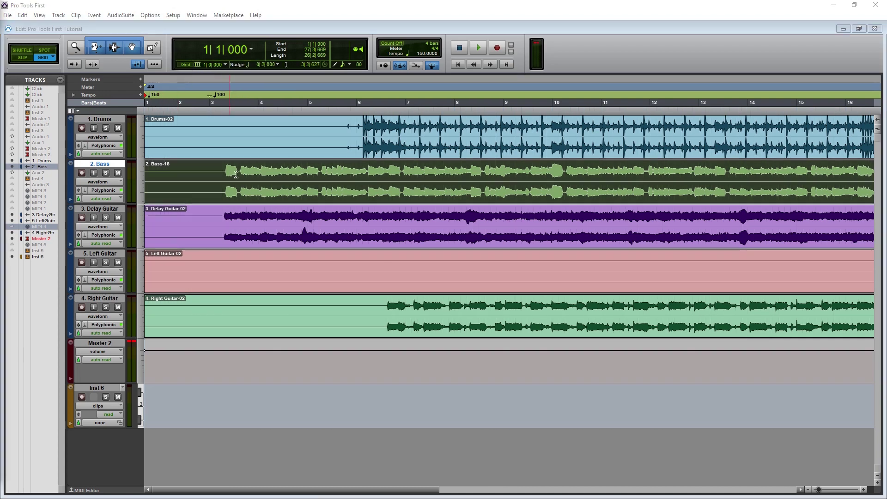
click(237, 65)
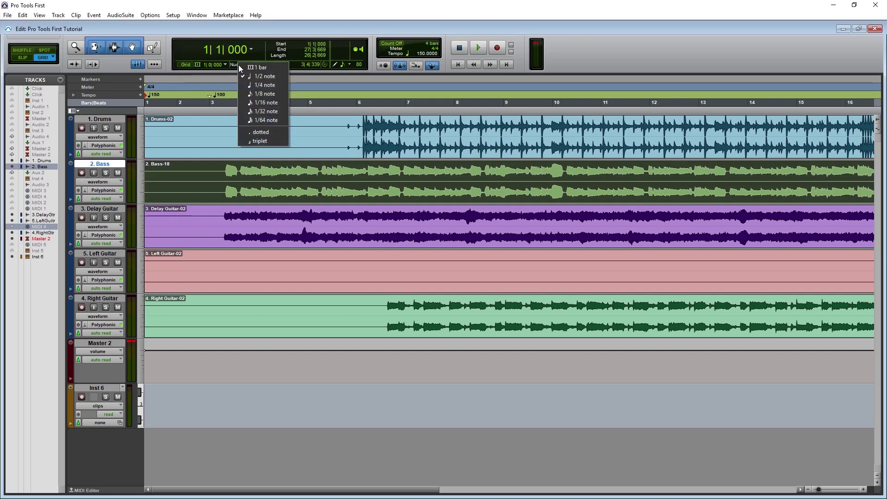
click(257, 85)
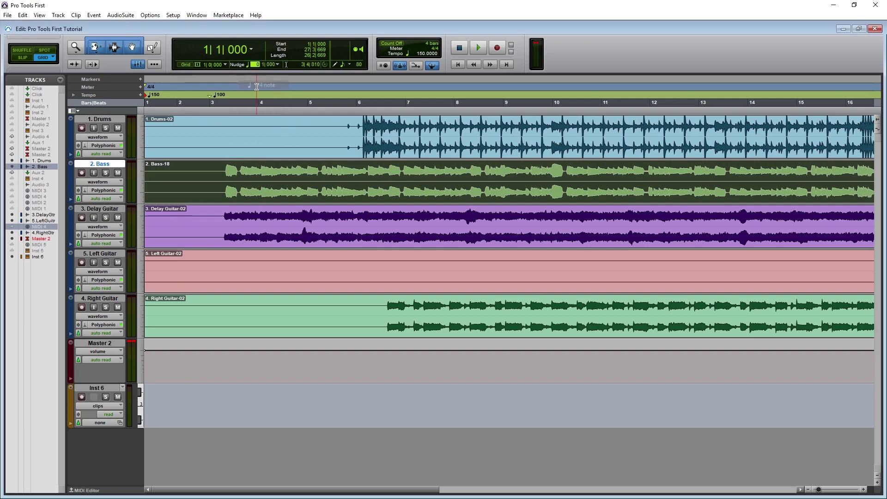
Select Bass-18 and nudge it in quarter-note steps to 4|3|000.
click(225, 183)
click(199, 188)
key(KP_Add)
key(KP_Add)
key(KP_Add)
key(KP_Add)
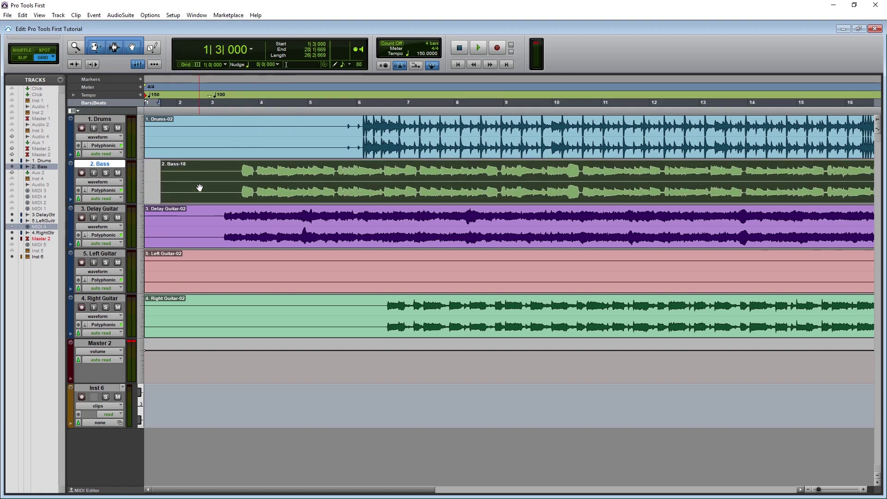
key(KP_Add)
key(KP_Add)
key(KP_Add)
key(KP_Add)
key(KP_Add)
key(KP_Add)
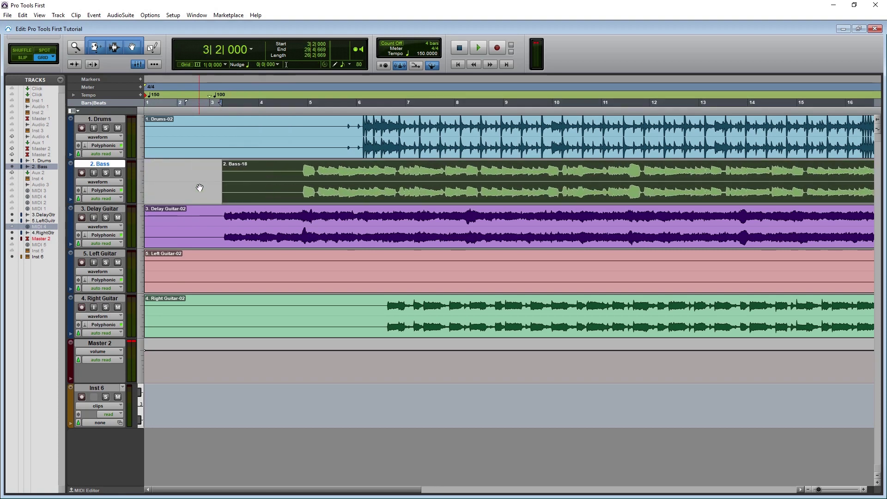
key(KP_Subtract)
key(KP_Subtract)
key(KP_Add)
key(KP_Add)
key(KP_Add)
key(KP_Add)
key(KP_Add)
key(KP_Add)
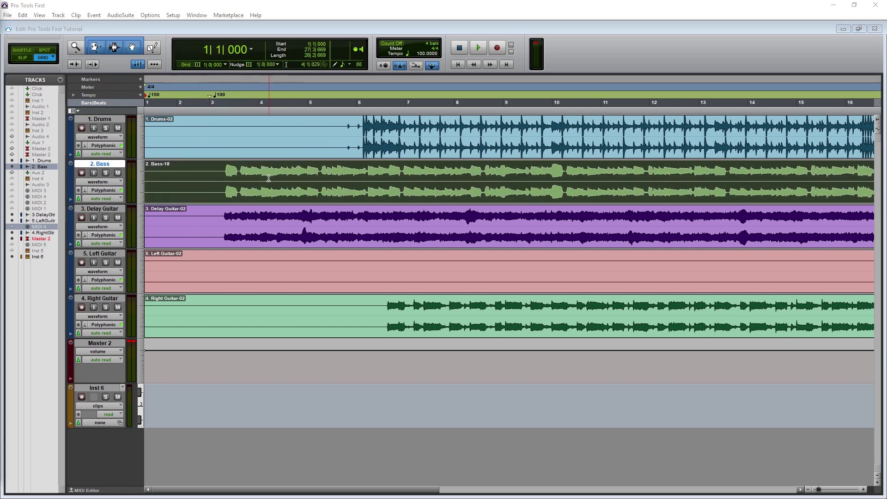
Drag Bass-18 one bar later, then select the Drums-02 clip.
click(323, 29)
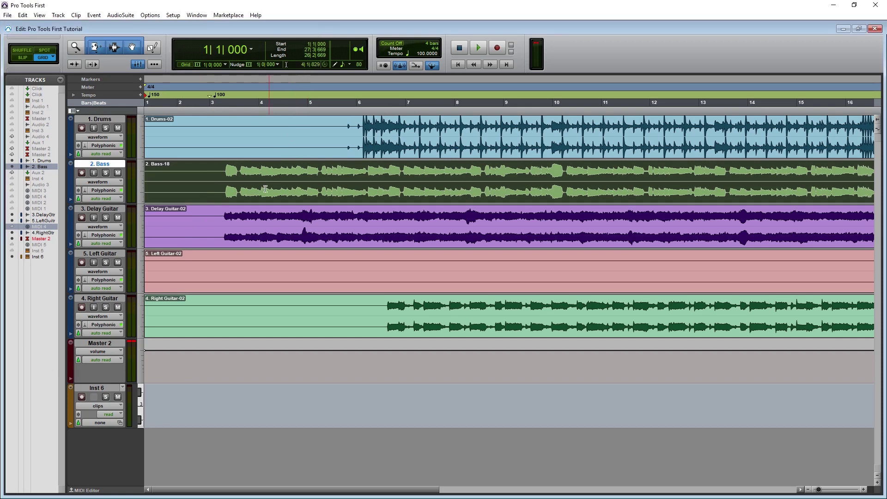
drag(268, 197, 394, 188)
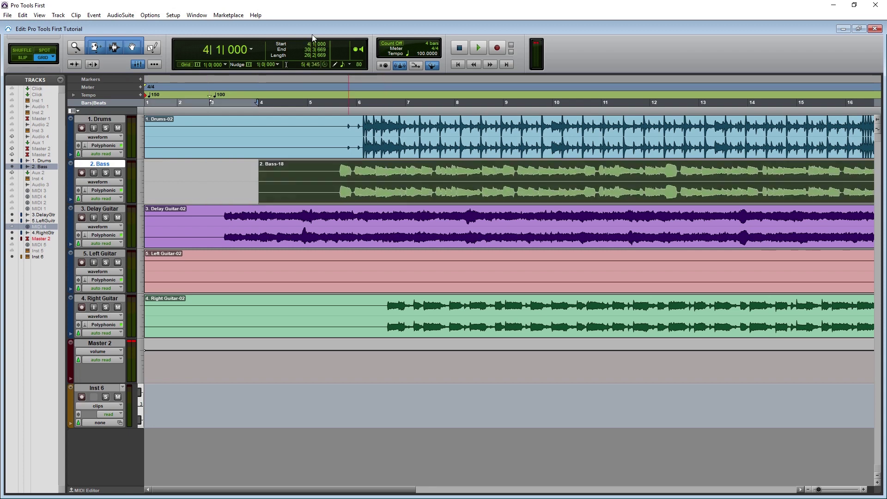
click(314, 155)
Open the Bass clip in the MIDI Editor with the Smart Tool active.
click(301, 194)
double_click(302, 196)
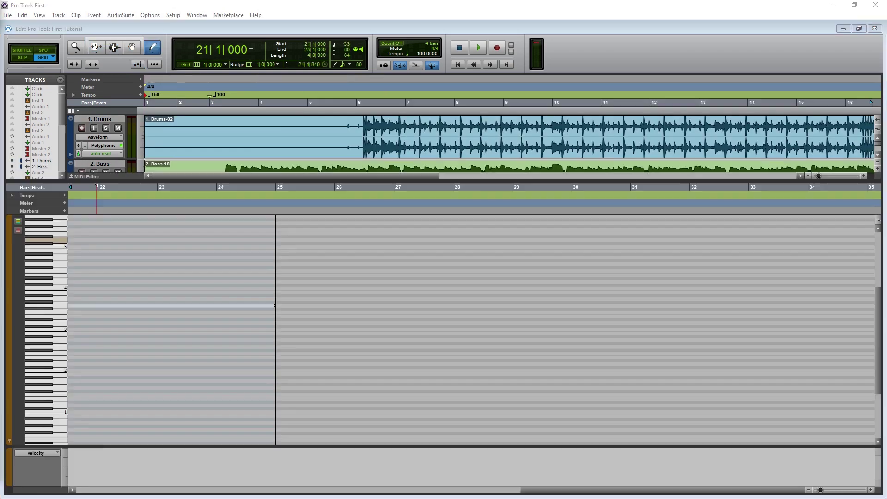
click(132, 46)
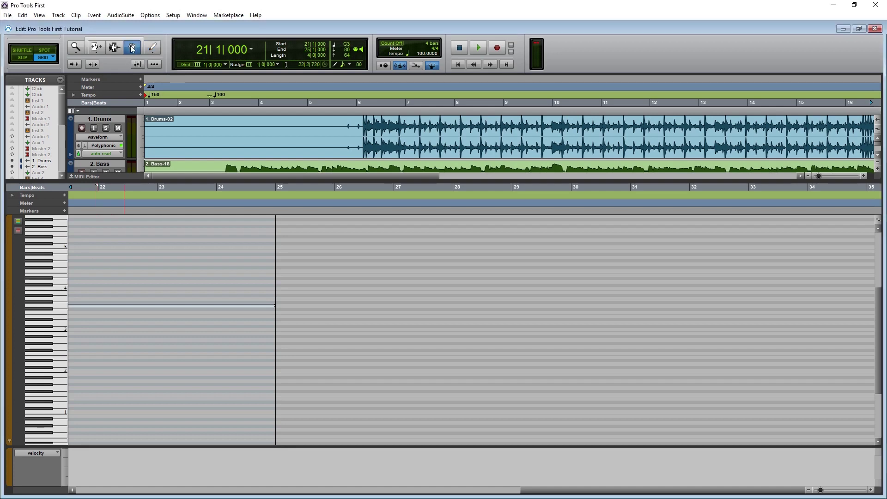
click(137, 39)
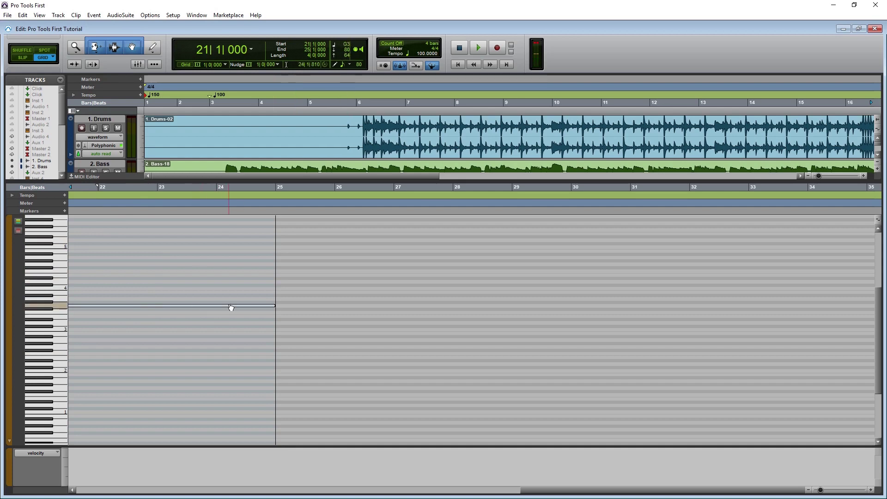
Move the long note to bar 22, lower its velocity, and trim it to end at bar 25.
drag(231, 305, 274, 307)
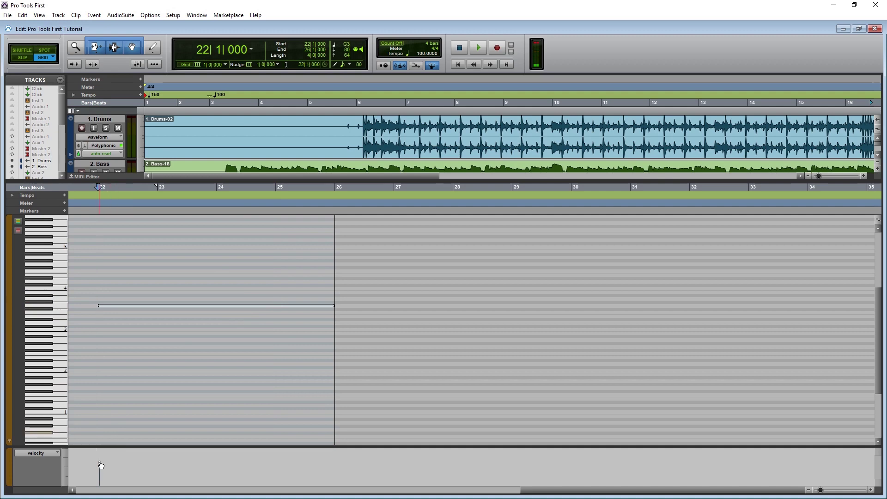
drag(101, 465, 100, 474)
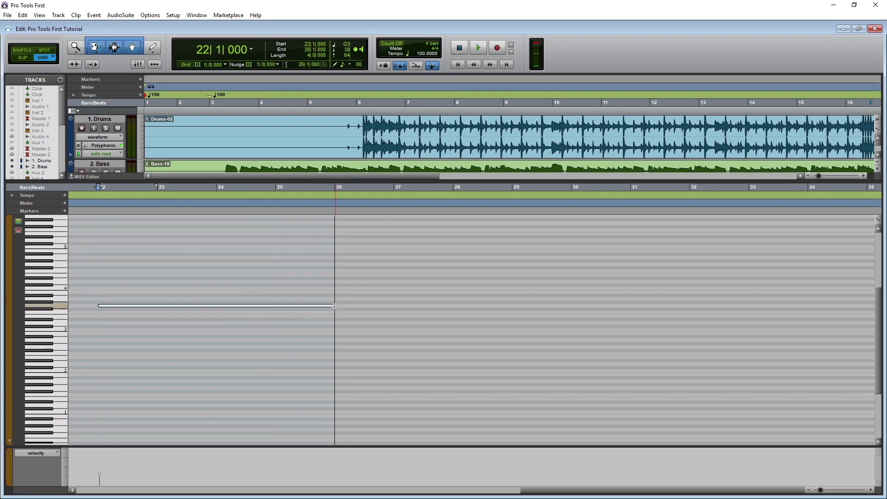
drag(334, 305, 302, 305)
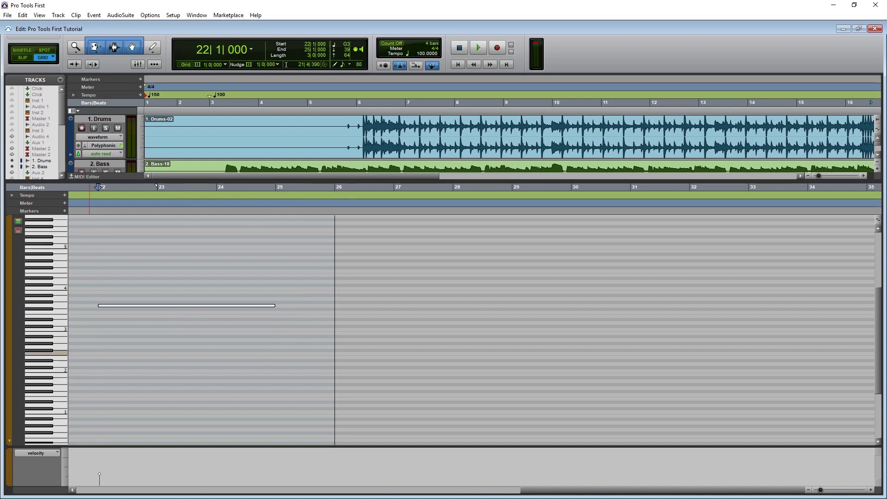
With the Pencil at grid length, draw one-bar notes at bars 26 and 27.
key(F10)
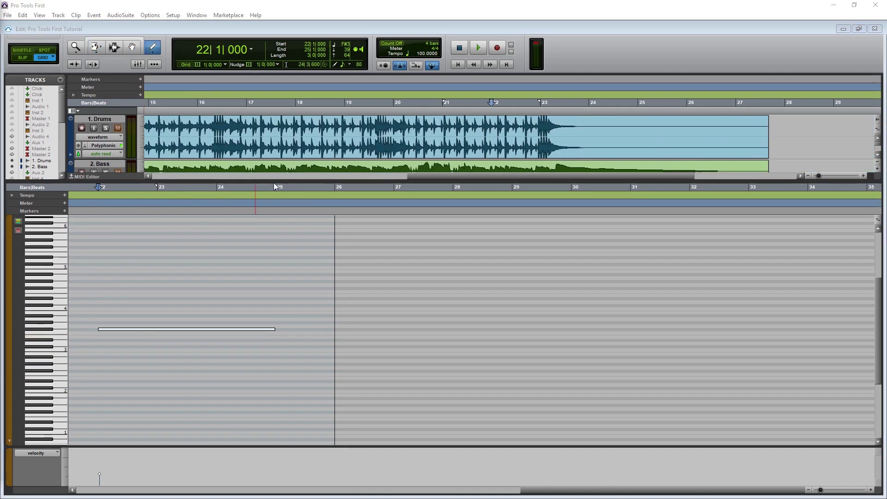
click(349, 65)
click(356, 66)
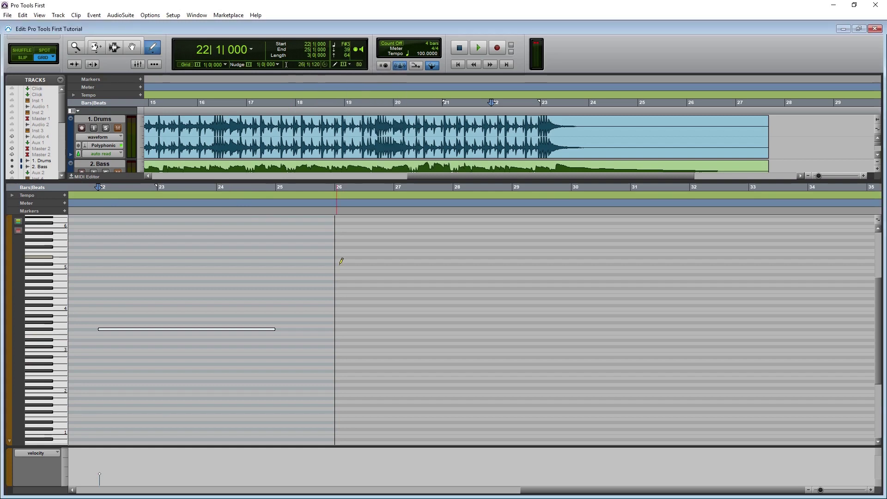
click(341, 266)
click(417, 264)
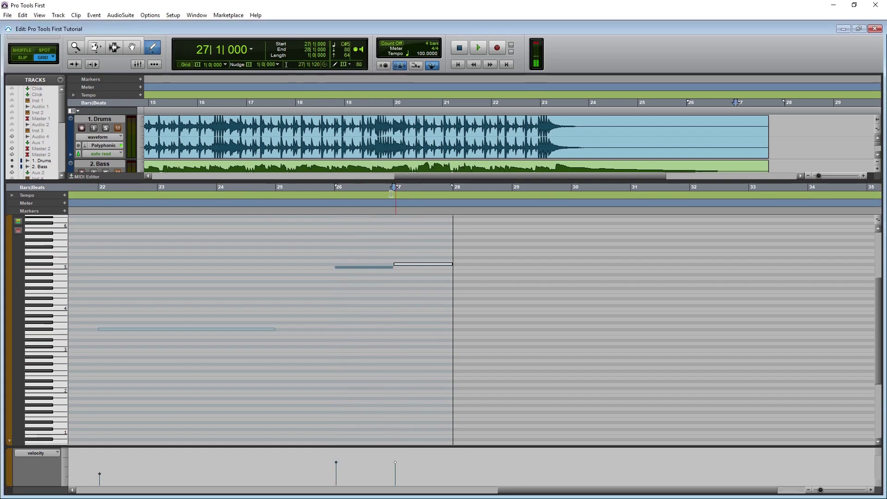
Draw several quarter-note notes around bars 26–27, adjusting the default velocity.
click(350, 65)
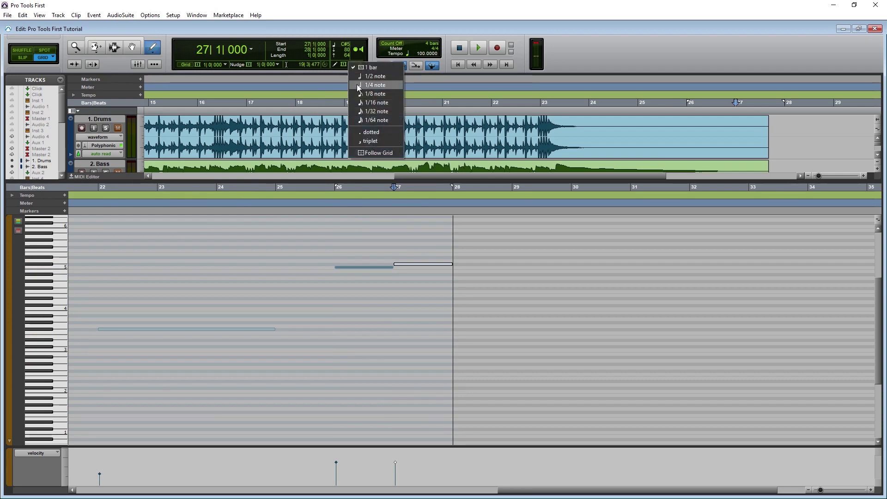
click(360, 91)
click(375, 230)
click(375, 233)
click(398, 243)
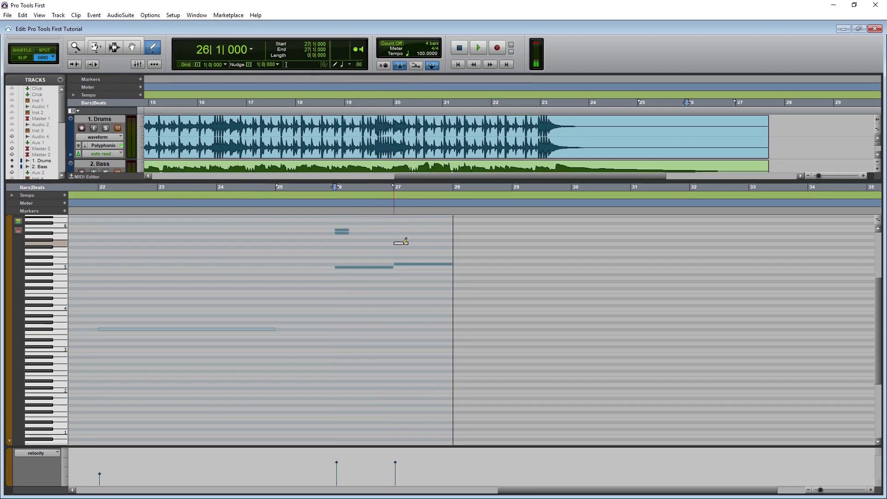
click(362, 250)
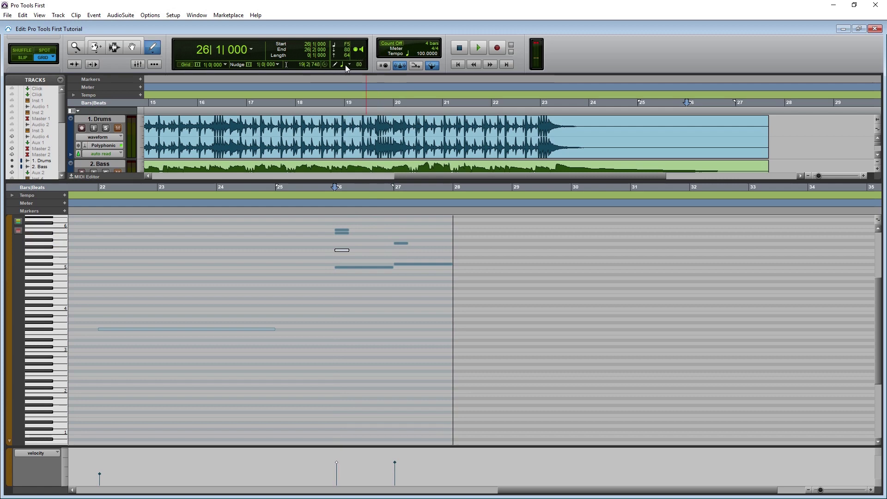
click(360, 65)
click(401, 226)
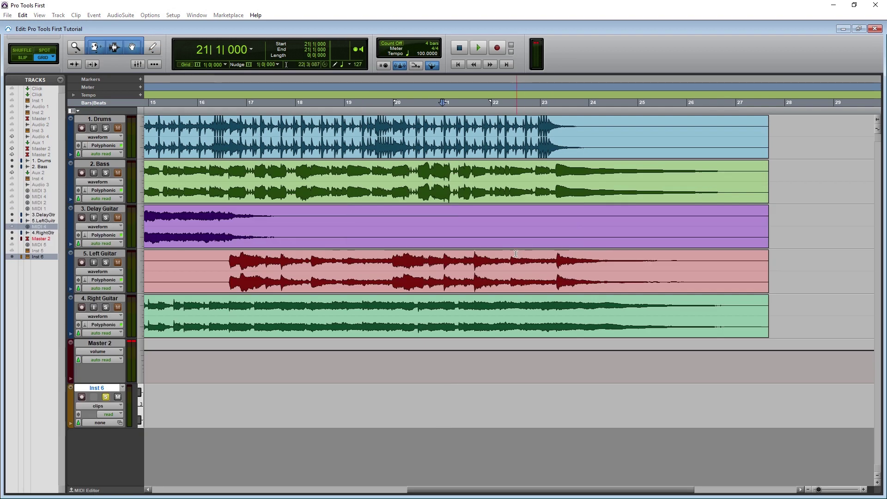
Create a Click track from the Track menu, then check its display options.
click(58, 15)
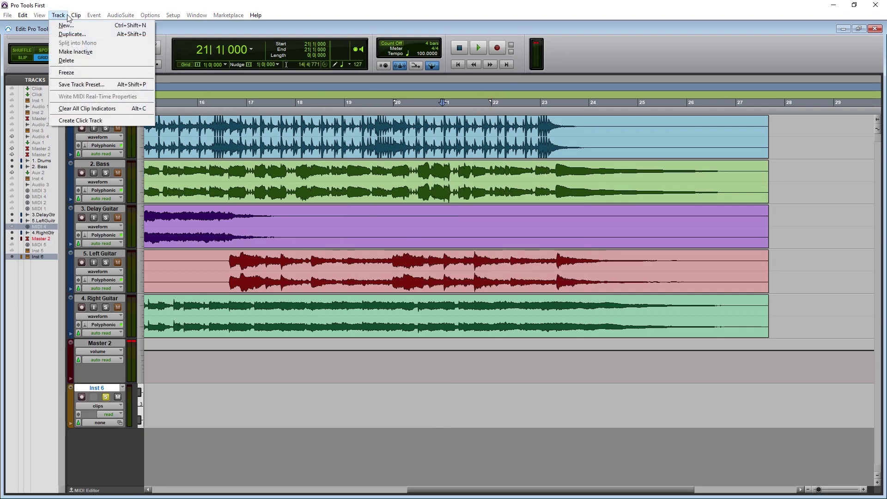
mouse_move(74, 17)
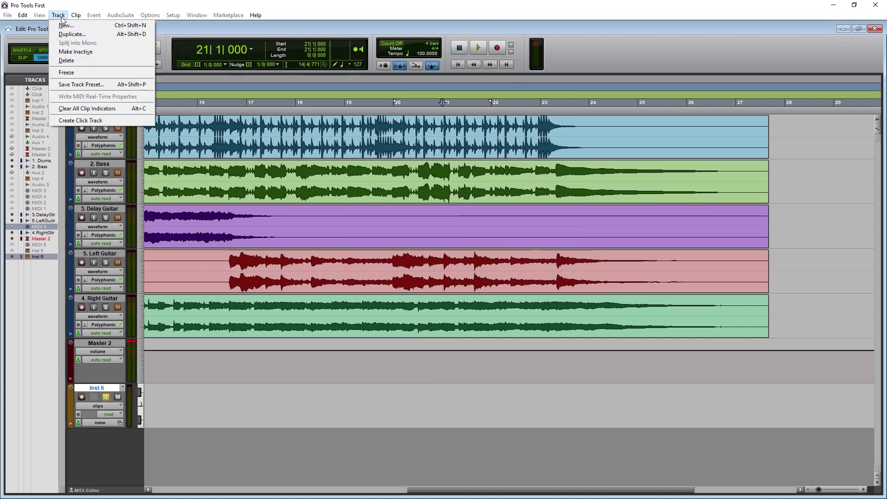
click(87, 445)
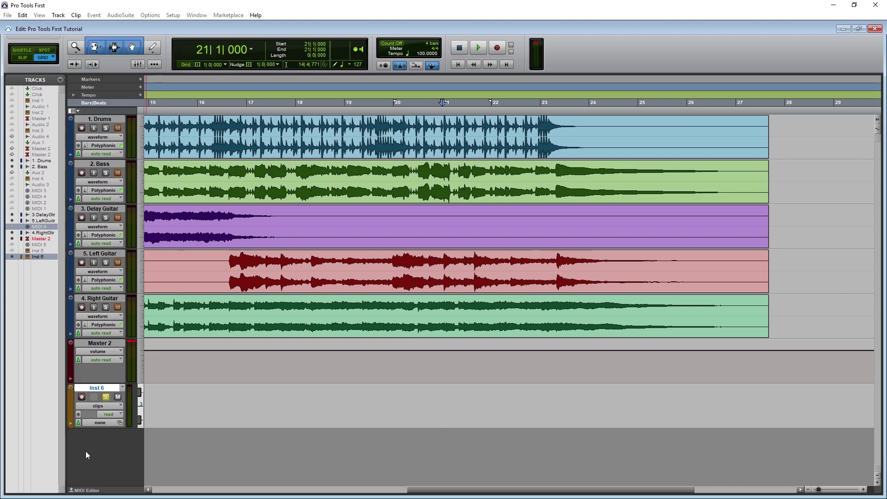
click(58, 17)
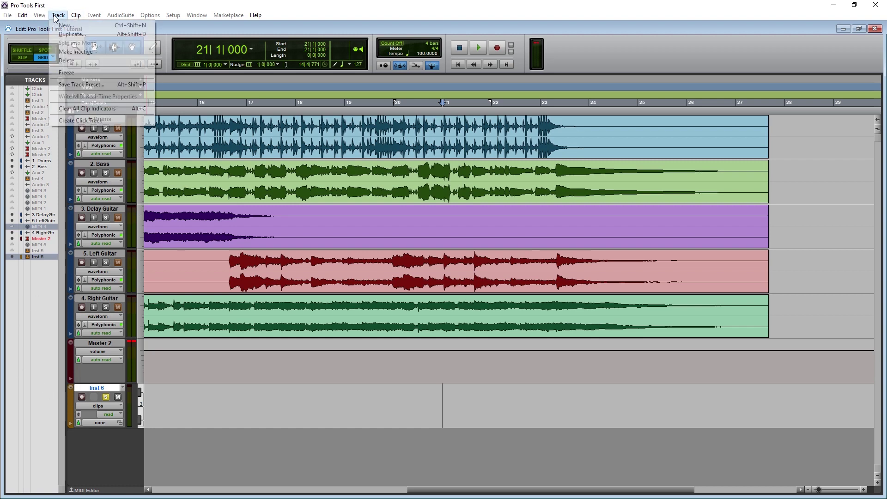
click(95, 121)
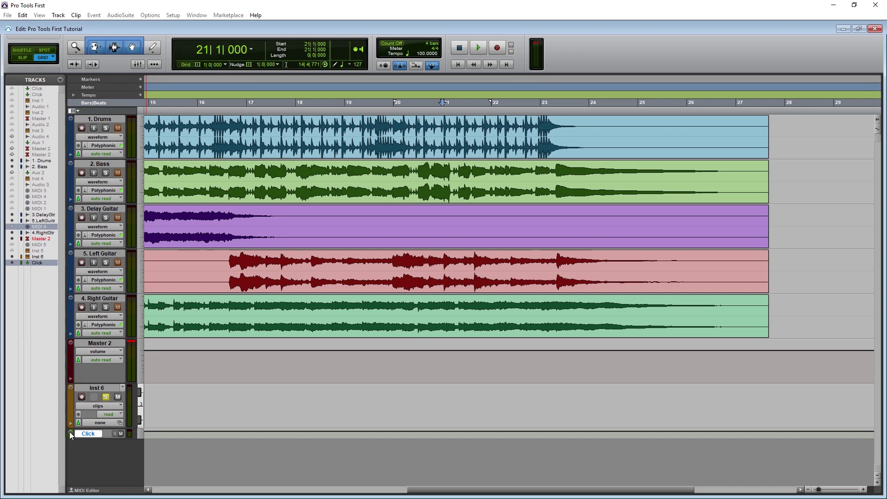
click(71, 434)
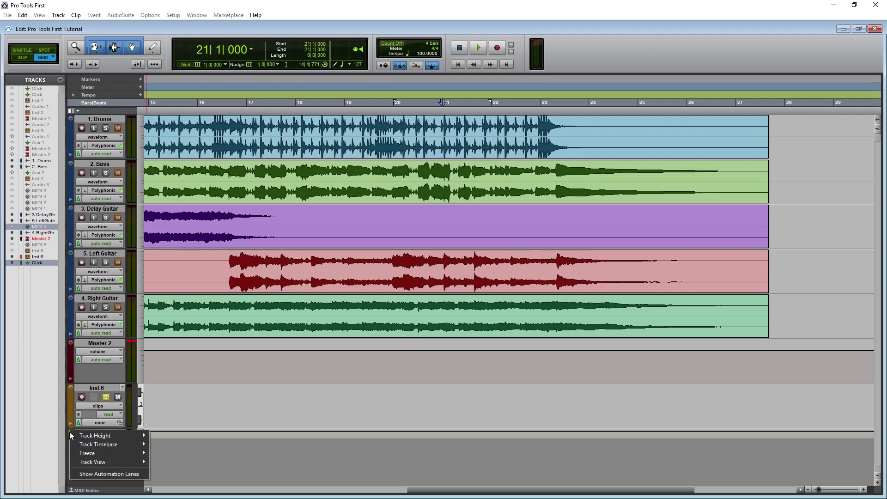
click(68, 459)
Enlarge the Click track, set the click to During play and record, and confirm a 4/4 meter at bar 1.
drag(111, 437, 107, 470)
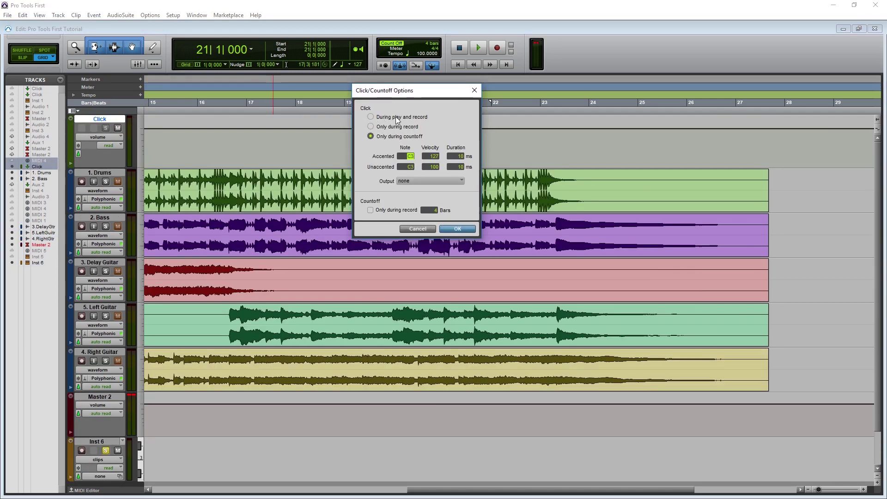
click(396, 118)
click(447, 227)
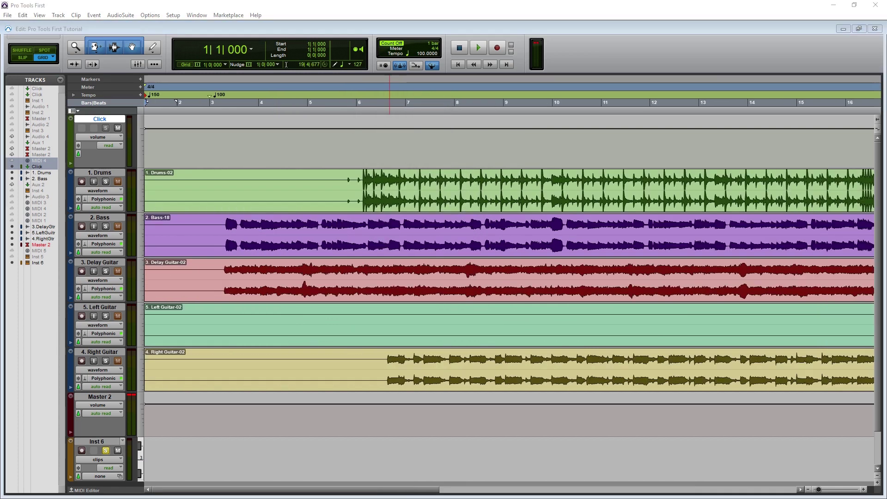
click(140, 87)
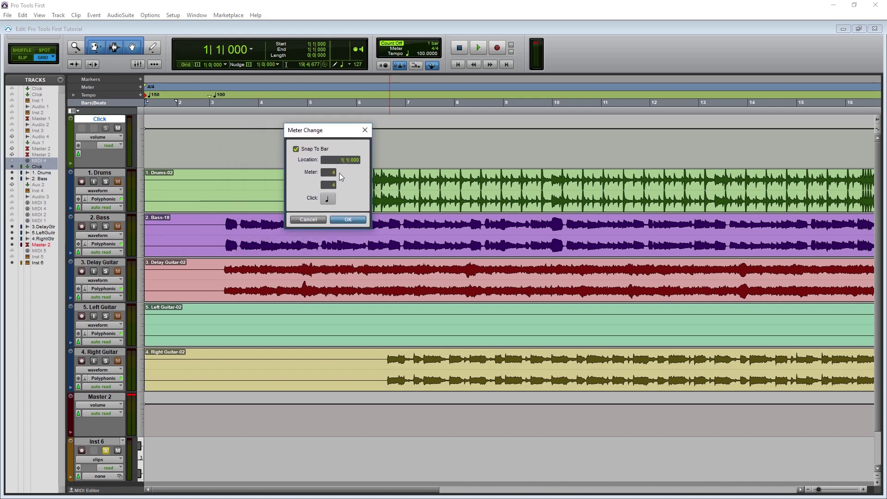
click(347, 219)
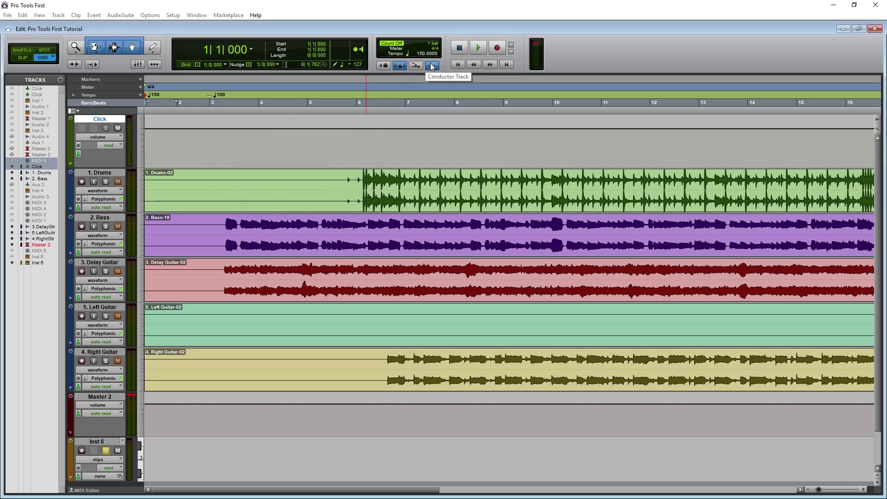
Switch to manual tempo and enter 125 BPM.
click(431, 65)
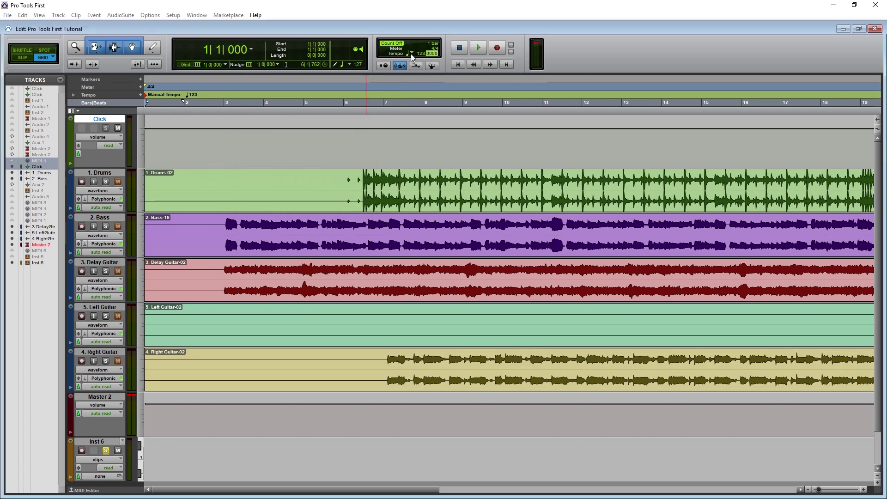
click(411, 54)
click(424, 57)
click(421, 53)
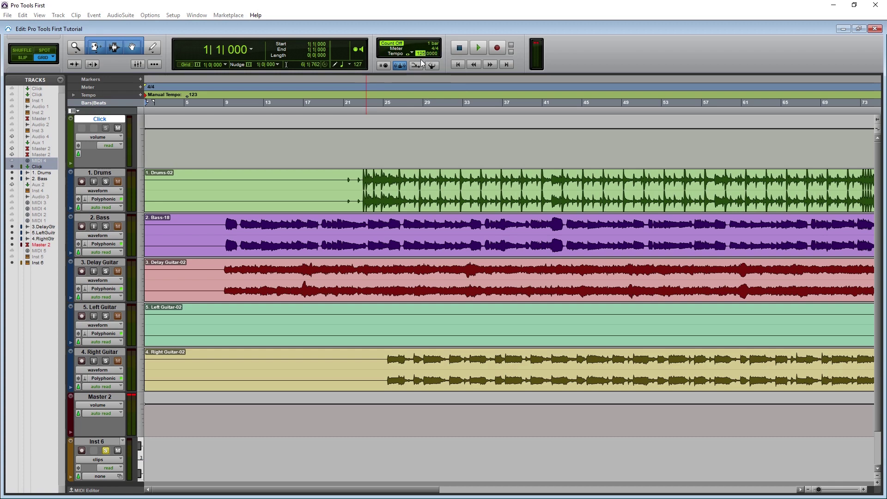
text(125)
Base the tempo on a quarter note, then play and stop to hear the click.
click(411, 53)
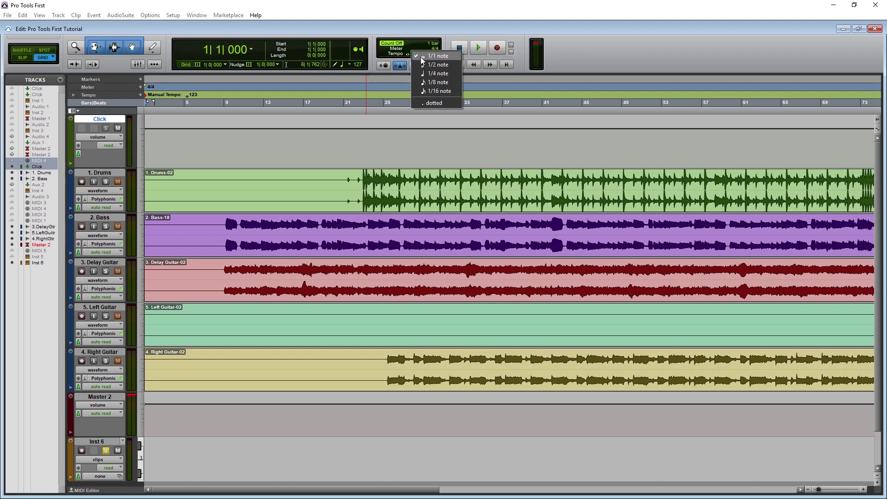
click(412, 55)
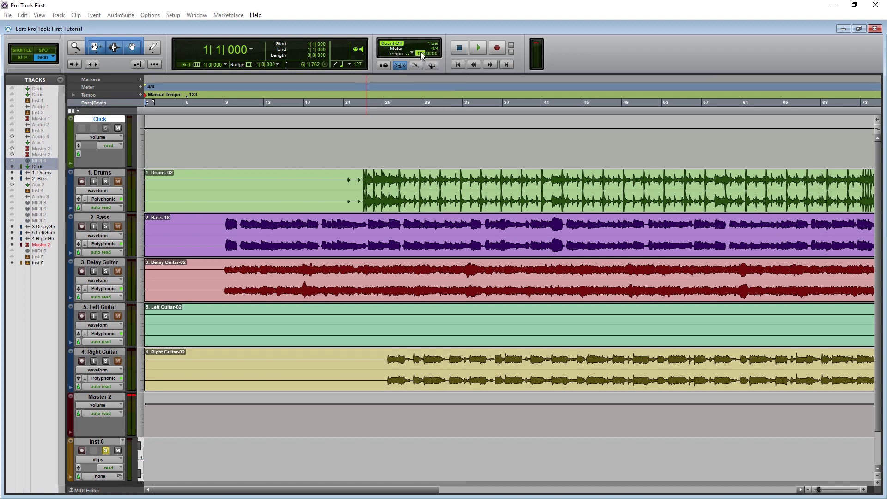
click(411, 54)
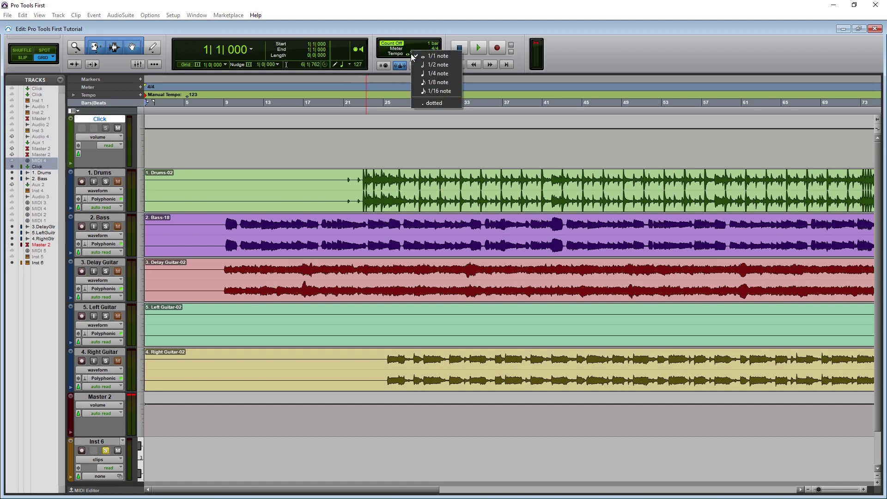
click(426, 73)
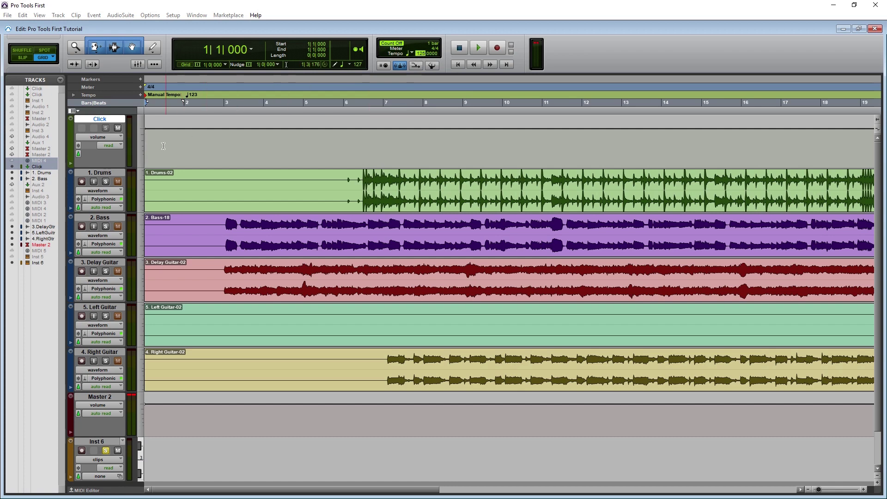
key(space)
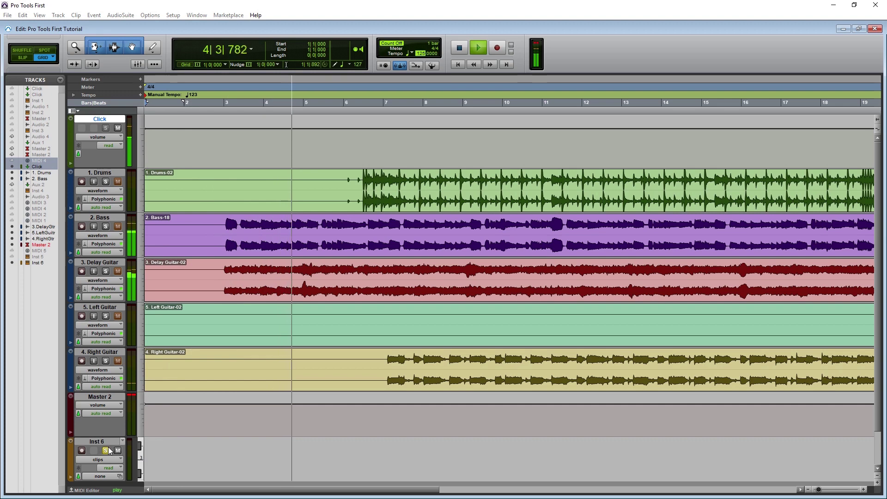
click(454, 51)
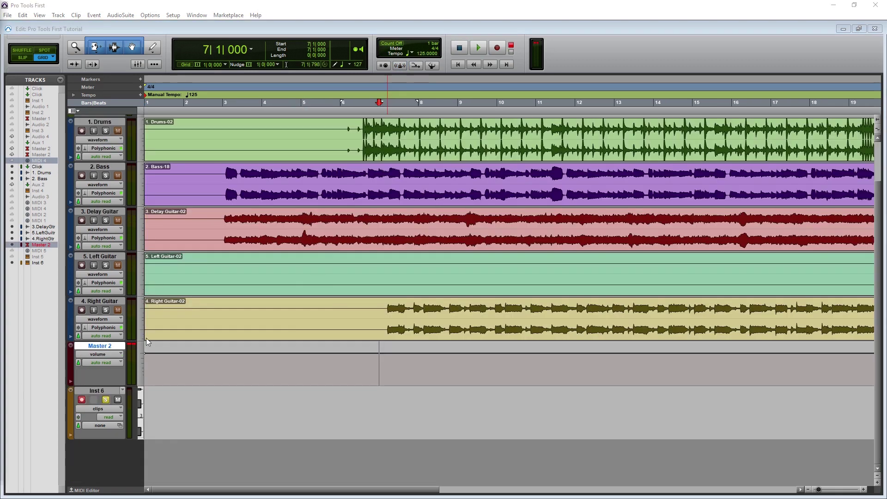
click(400, 65)
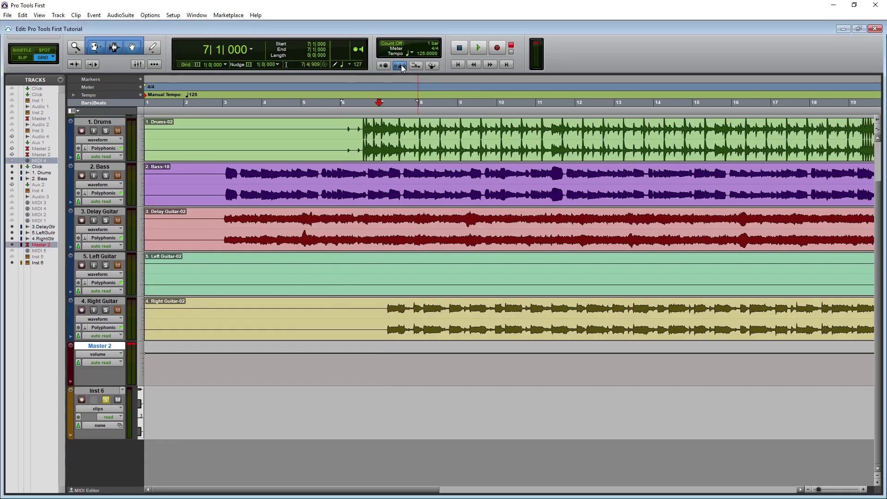
click(401, 65)
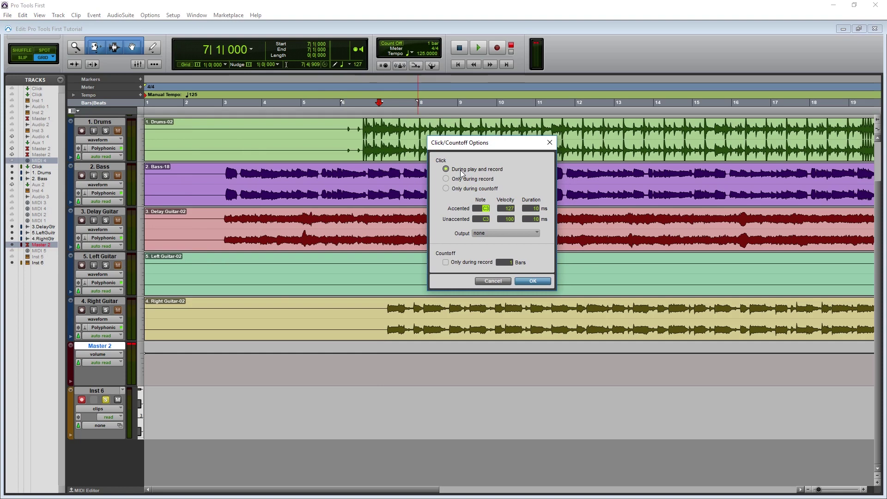
click(446, 180)
click(446, 188)
click(446, 170)
click(497, 236)
click(443, 241)
click(446, 263)
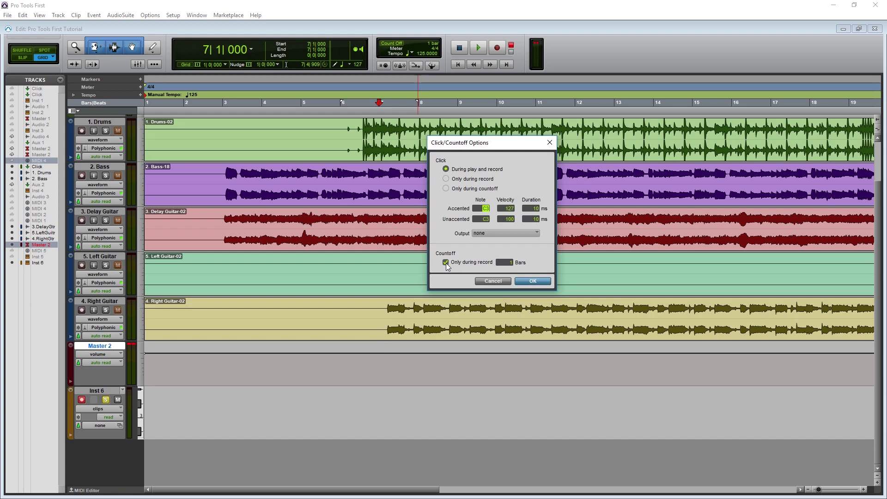
click(446, 263)
click(533, 281)
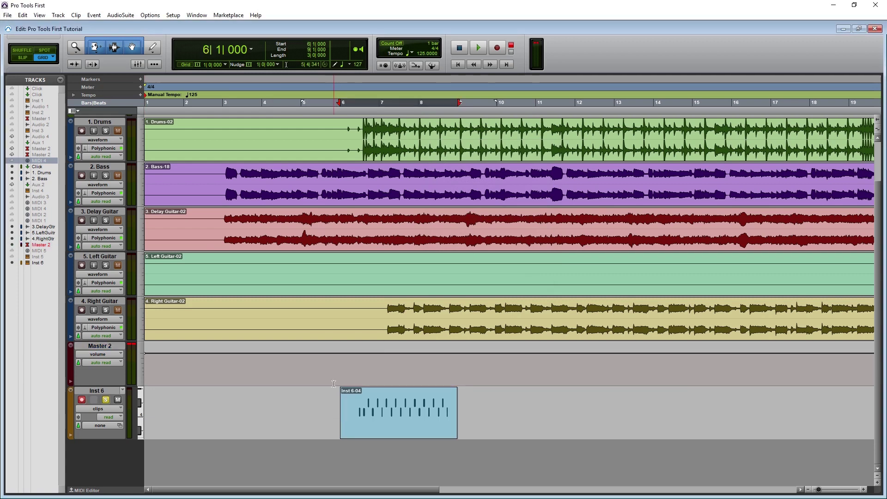
Enable MIDI Merge and record new MIDI notes onto Inst 6, then stop.
click(415, 65)
click(498, 49)
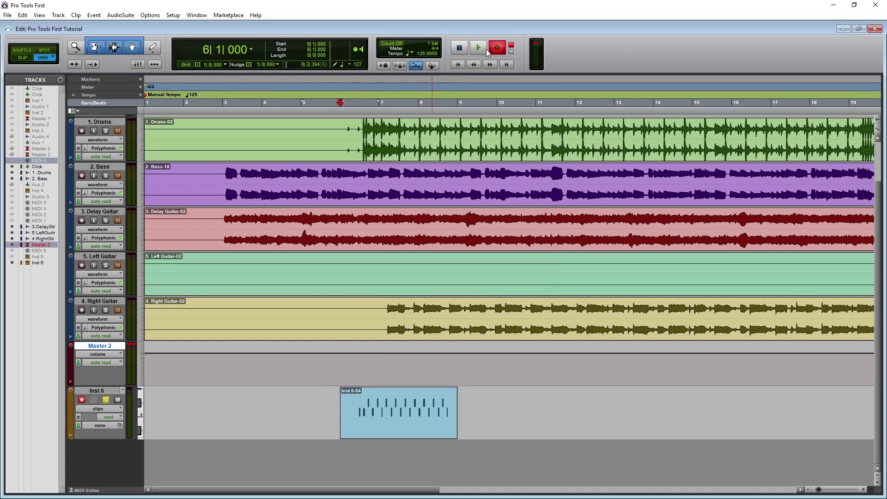
click(478, 48)
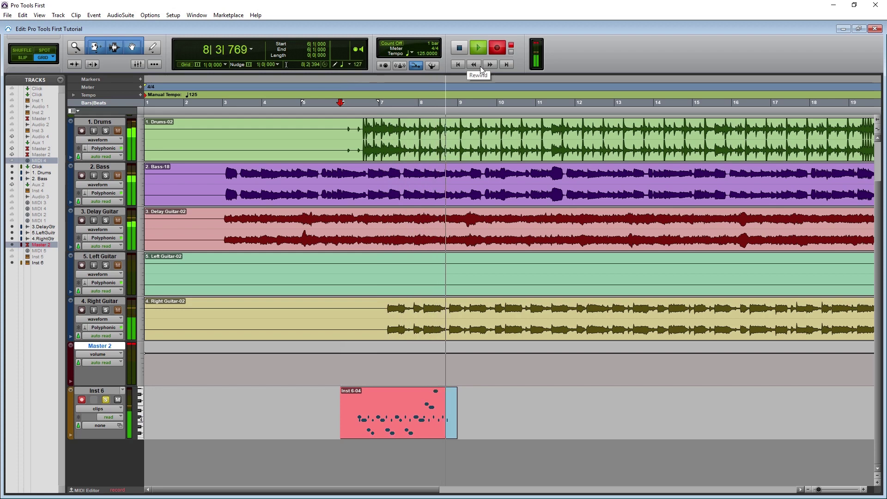
key(space)
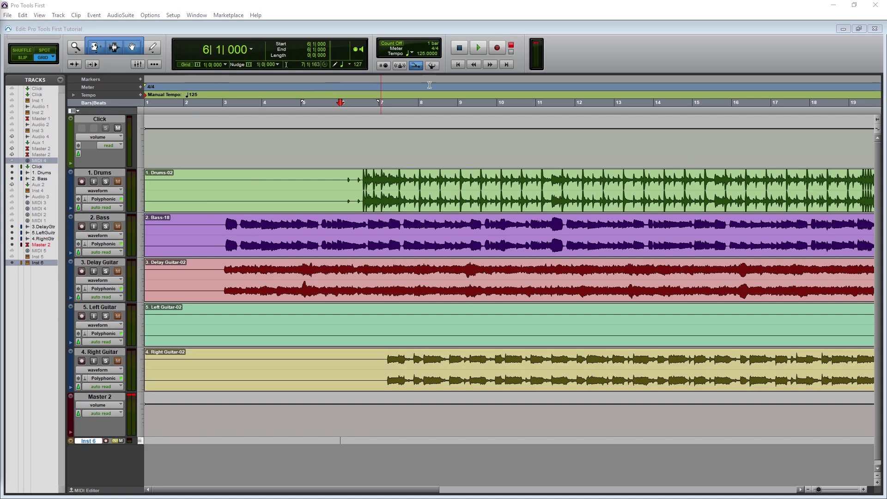
Enable the Conductor tempo track and undo the 150 BPM opening tempo.
click(431, 65)
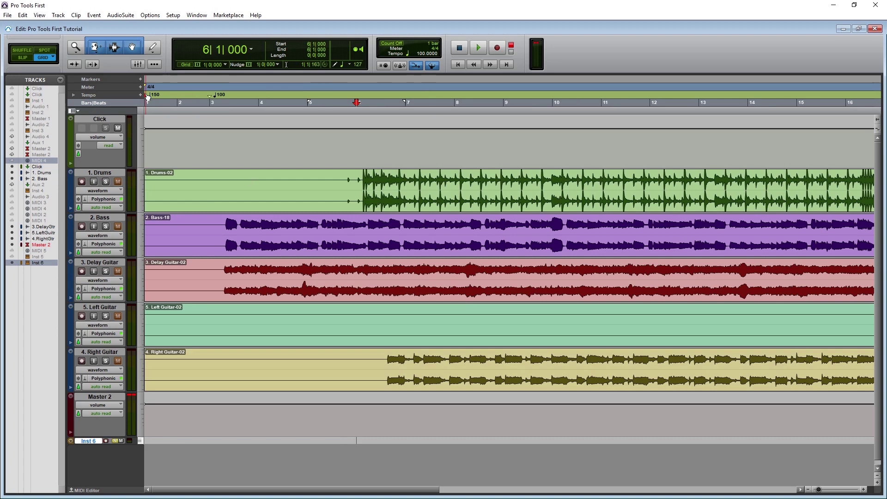
scroll(160, 96, left, 1)
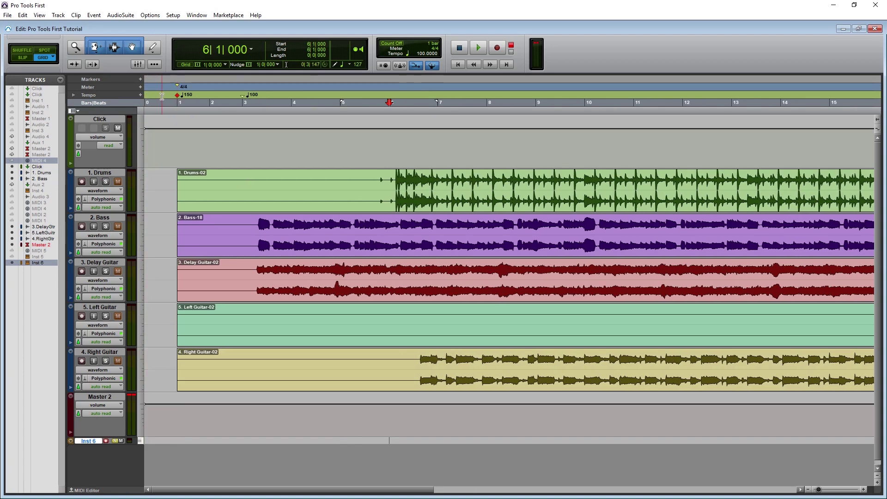
key(ctrl+z)
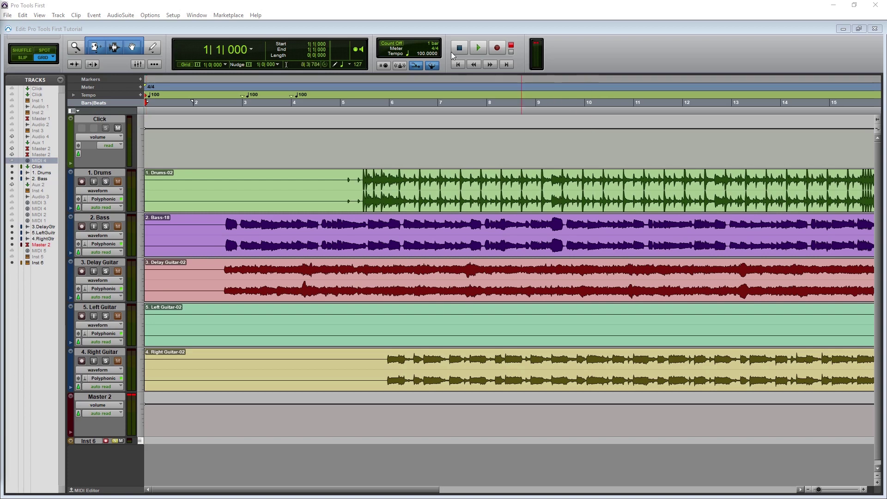
Play the session from the start, stop, and place the cursor at bar 5.
click(479, 47)
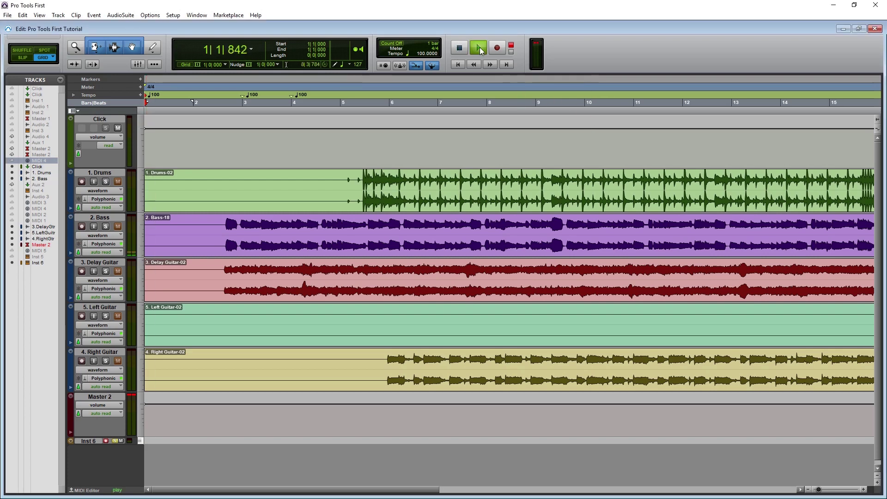
key(space)
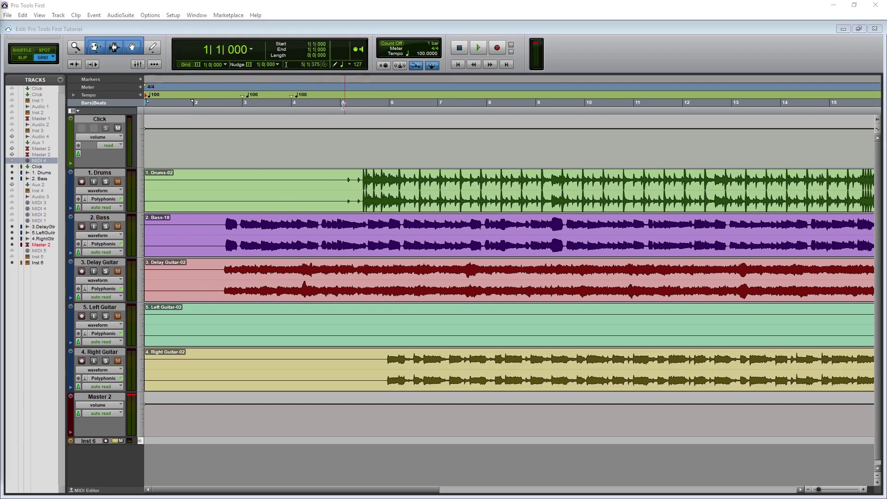
click(343, 106)
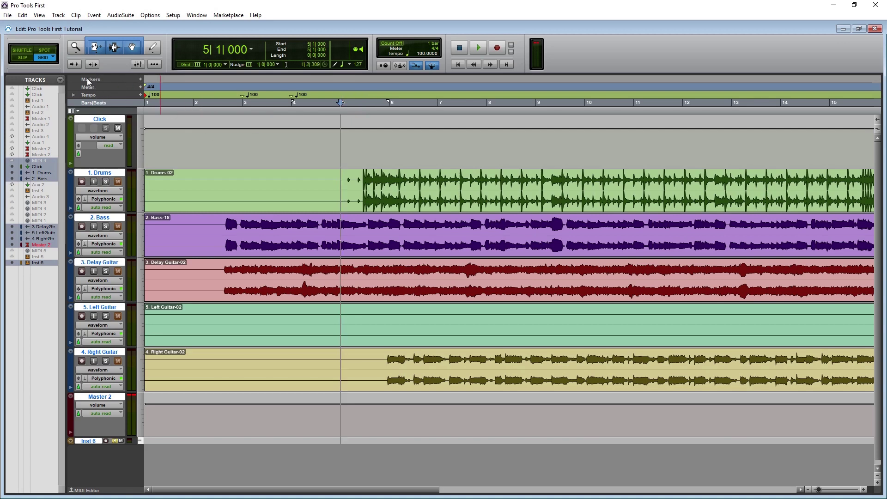
Create a 'Drums Start' marker at bar 5 with Bar | Beat reference and Zoom Settings unchecked.
click(141, 79)
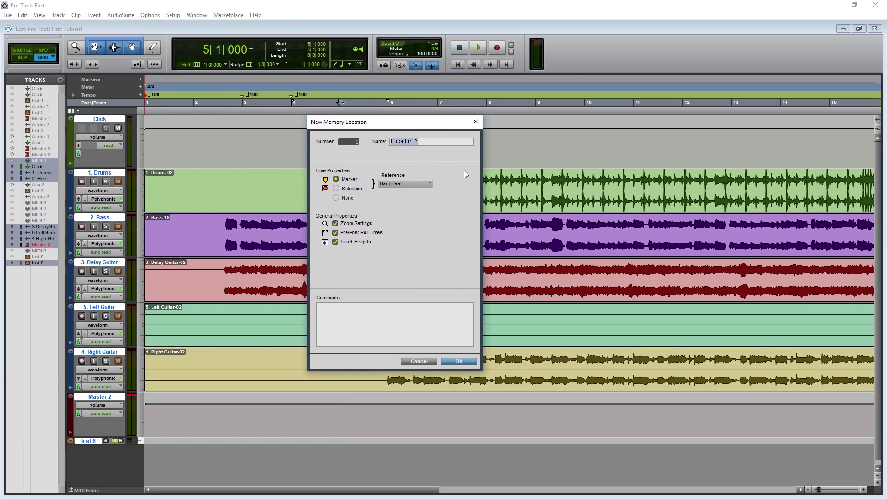
text(Drums Start)
click(413, 184)
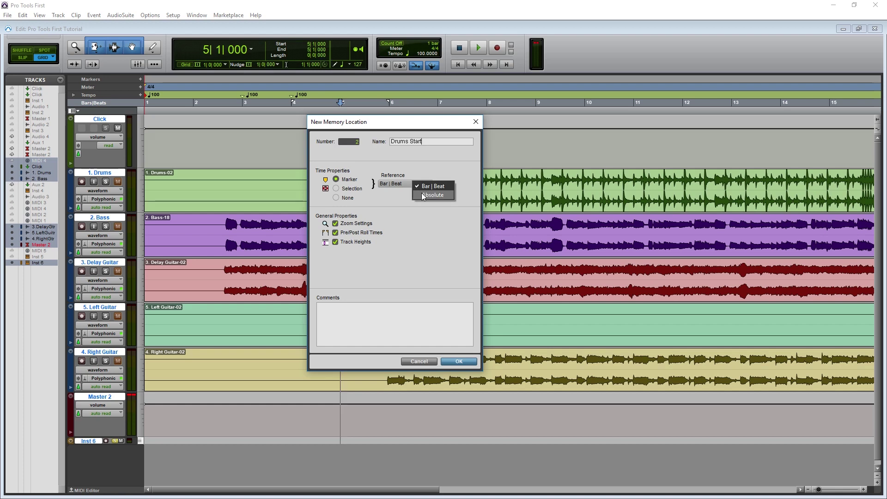
click(429, 195)
click(417, 184)
click(414, 187)
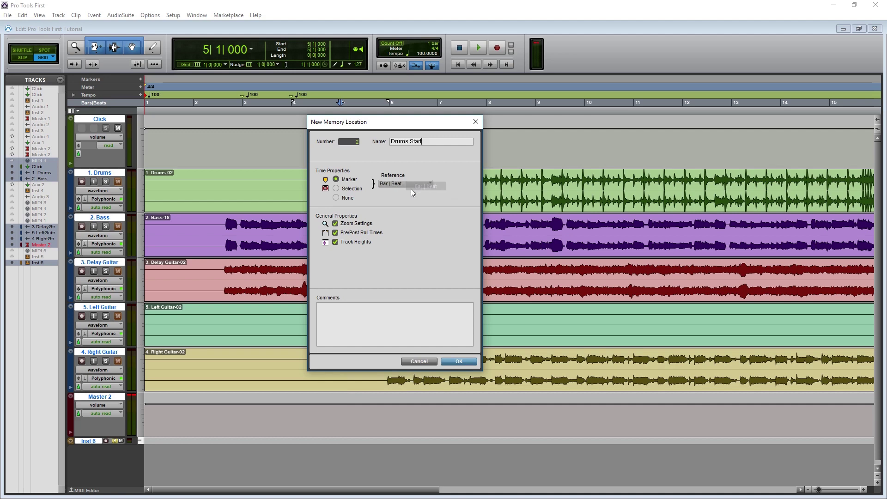
click(335, 223)
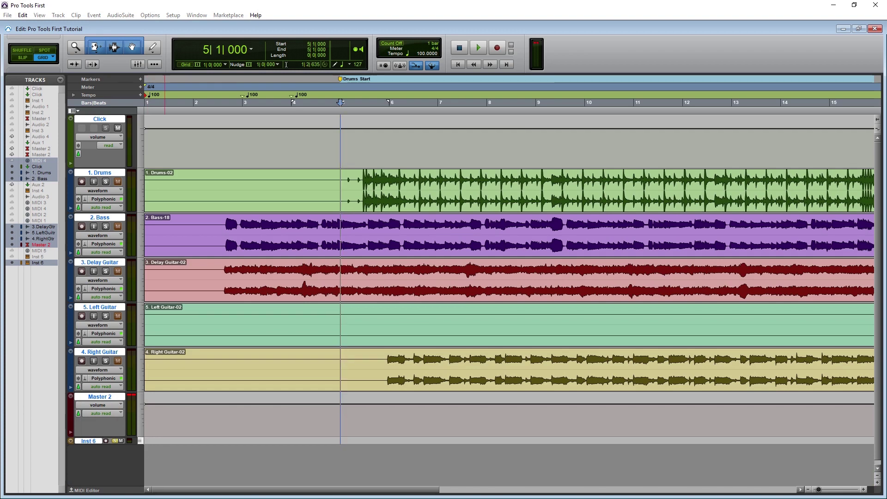
Undo the last tempo edit, set the bar 1 tempo to 100 BPM, then open the bar 3 tempo event.
key(ctrl+z)
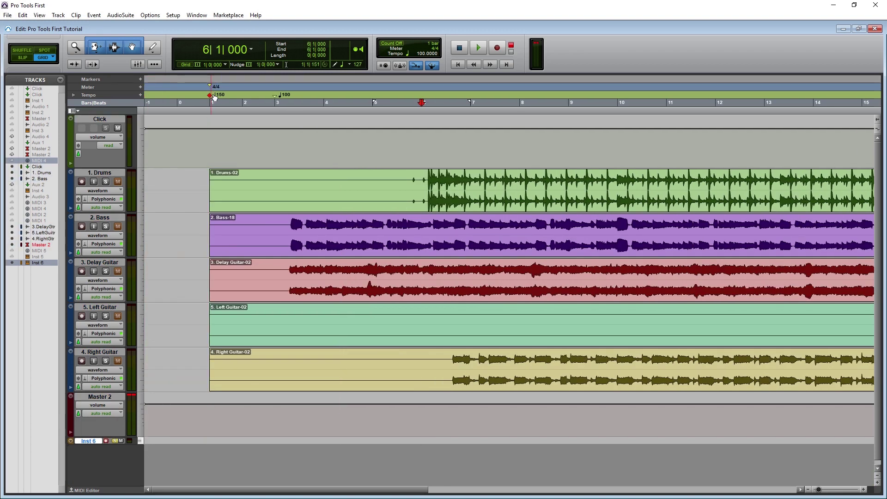
scroll(212, 98, left, 1)
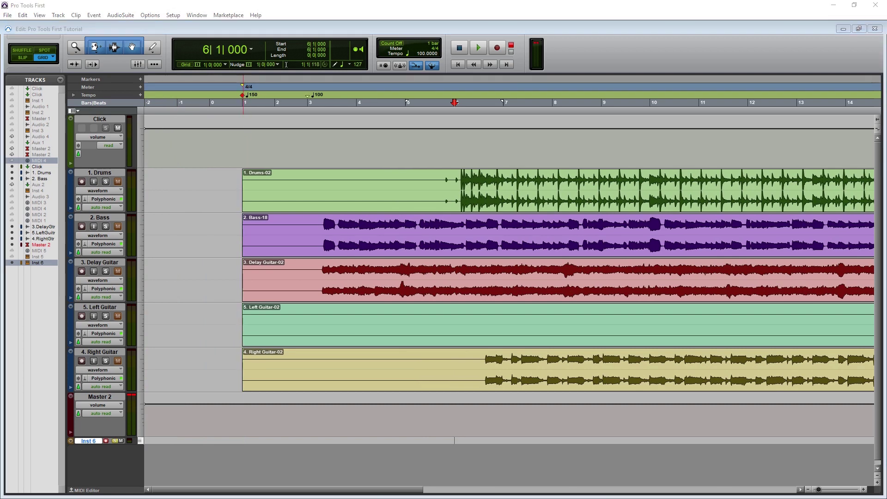
drag(20, 155, 224, 161)
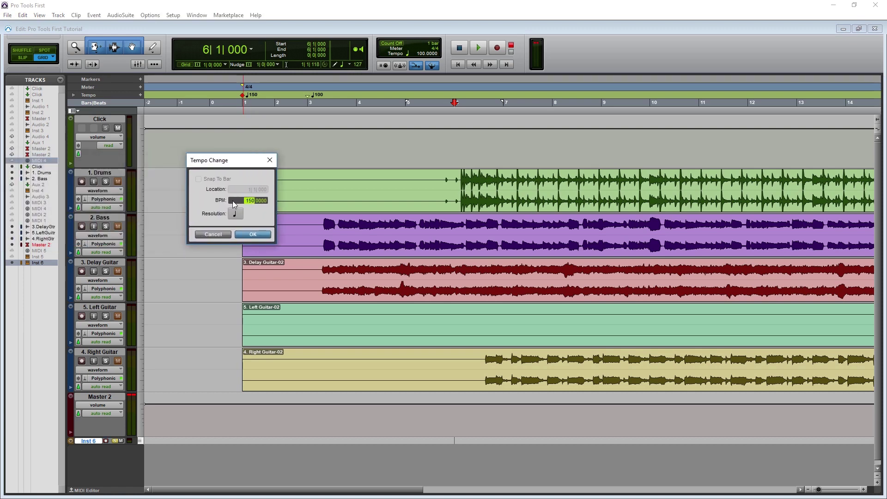
text(100)
click(251, 234)
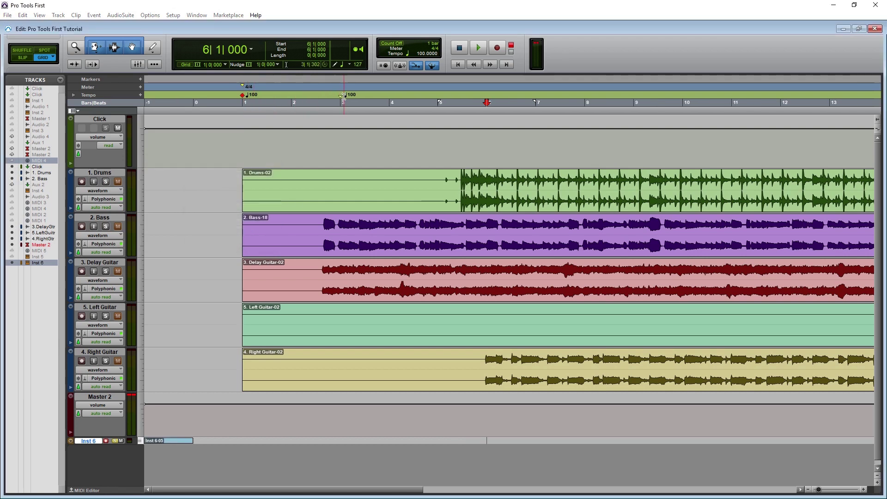
drag(343, 96, 340, 100)
double_click(341, 99)
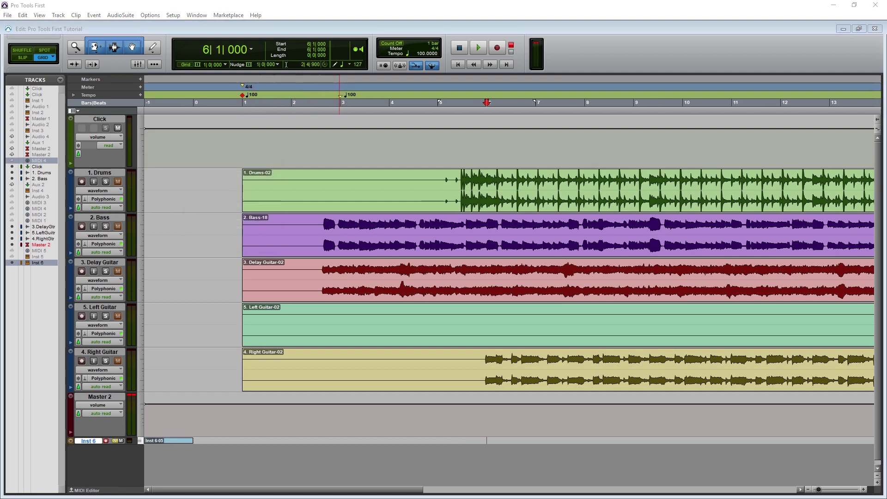